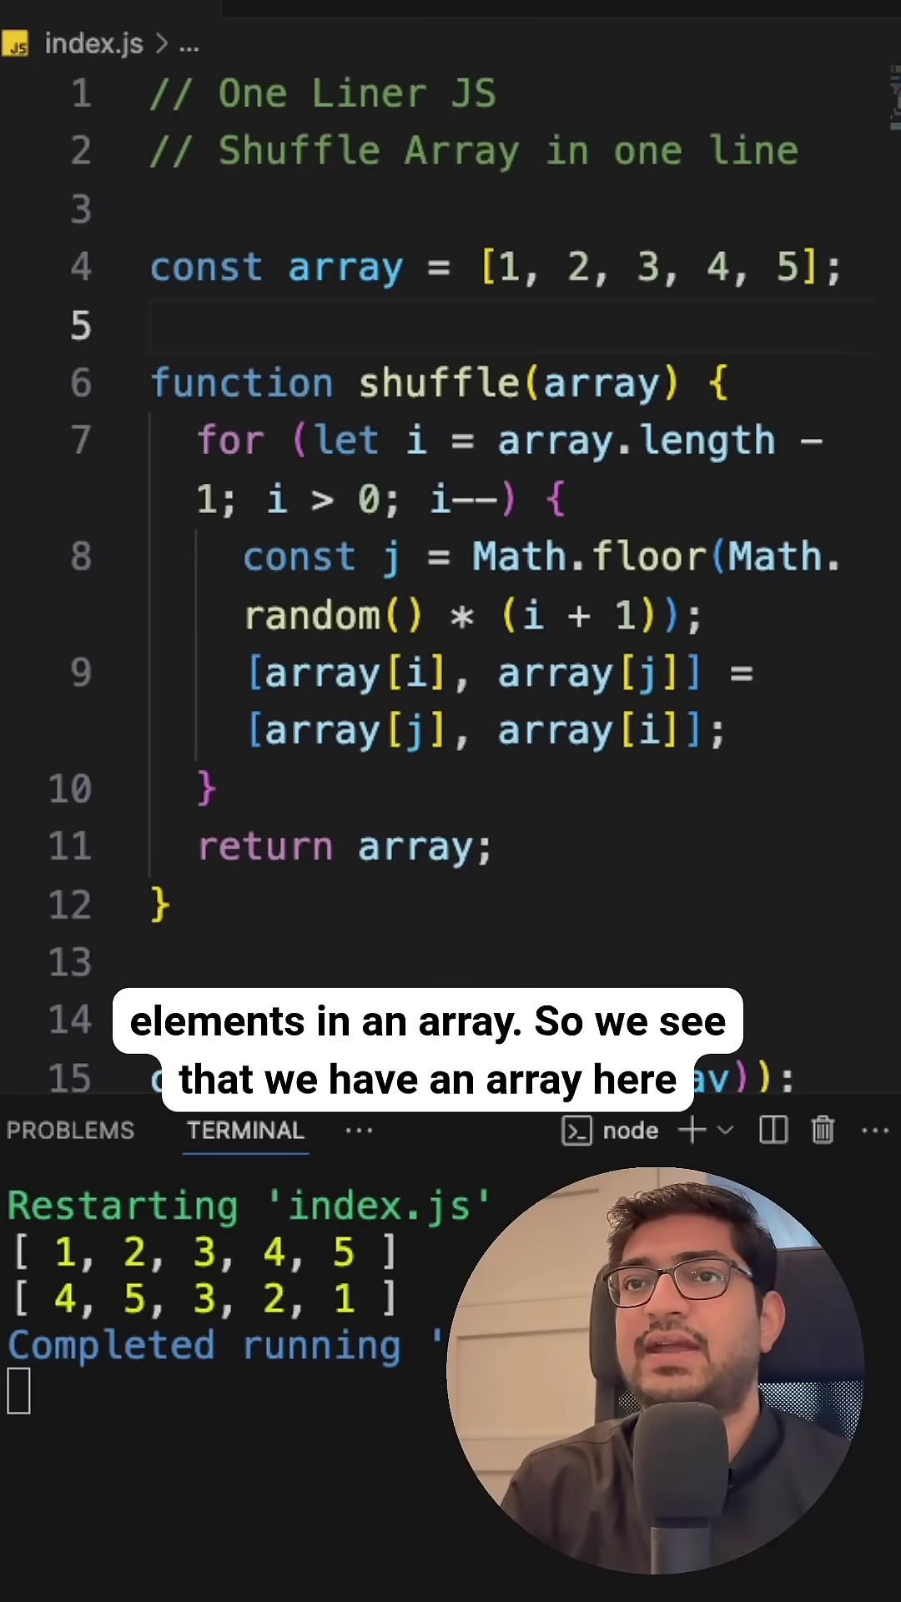
# Place the cursor at the array declaration and select the word array on line 4.
pyautogui.click(405, 266)
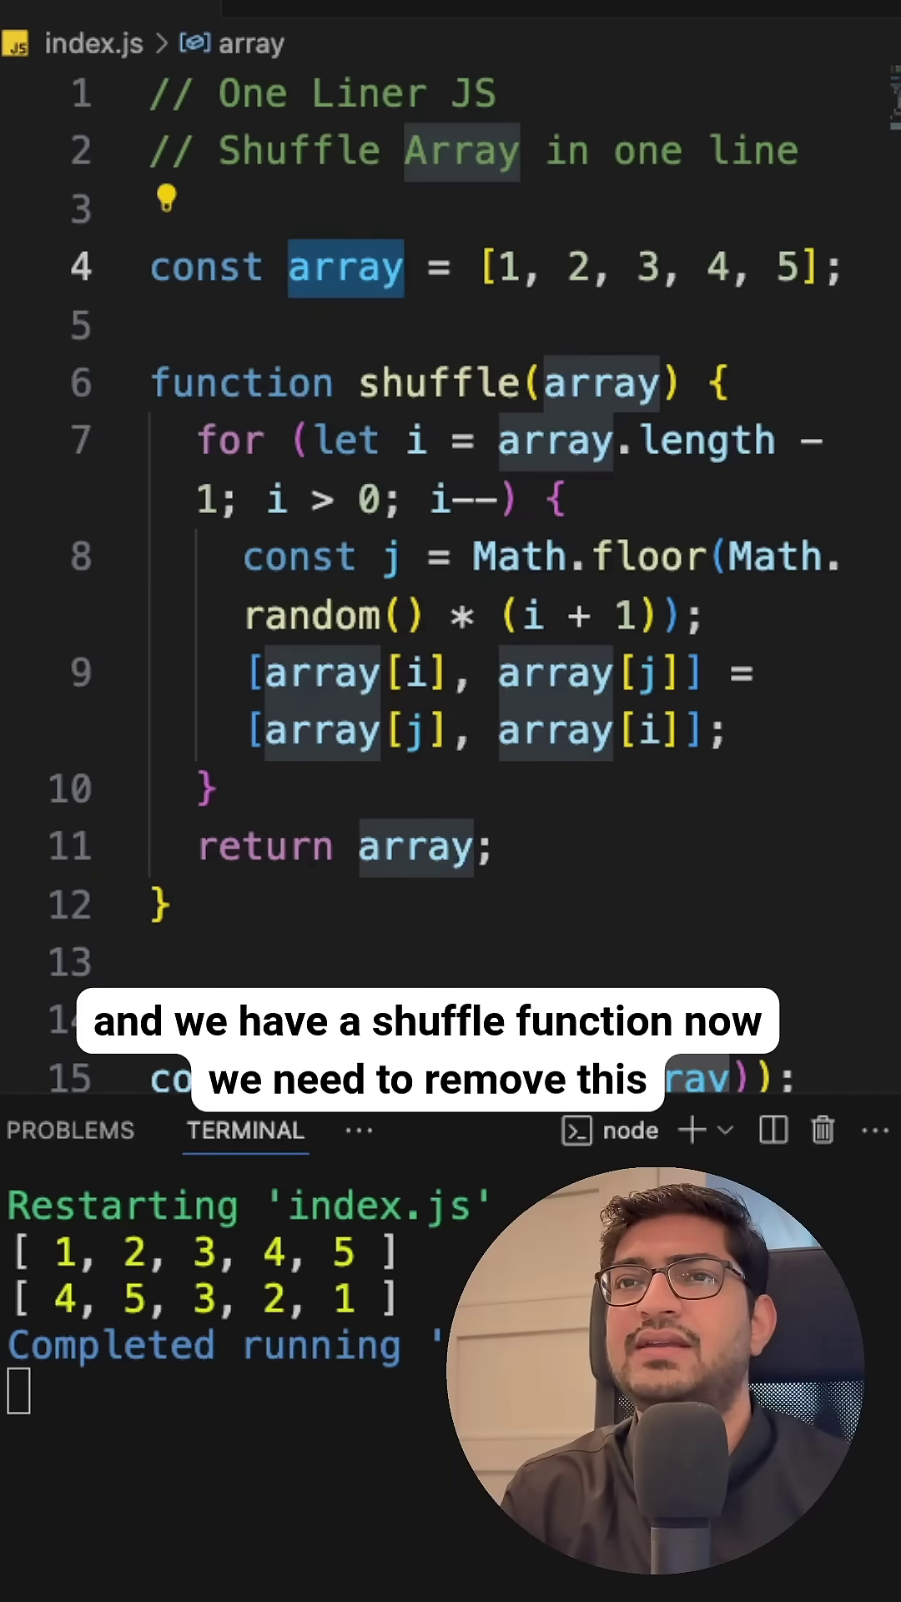
pyautogui.doubleClick(346, 267)
pyautogui.scroll(-1, 451, 563)
pyautogui.scroll(-2, 451, 563)
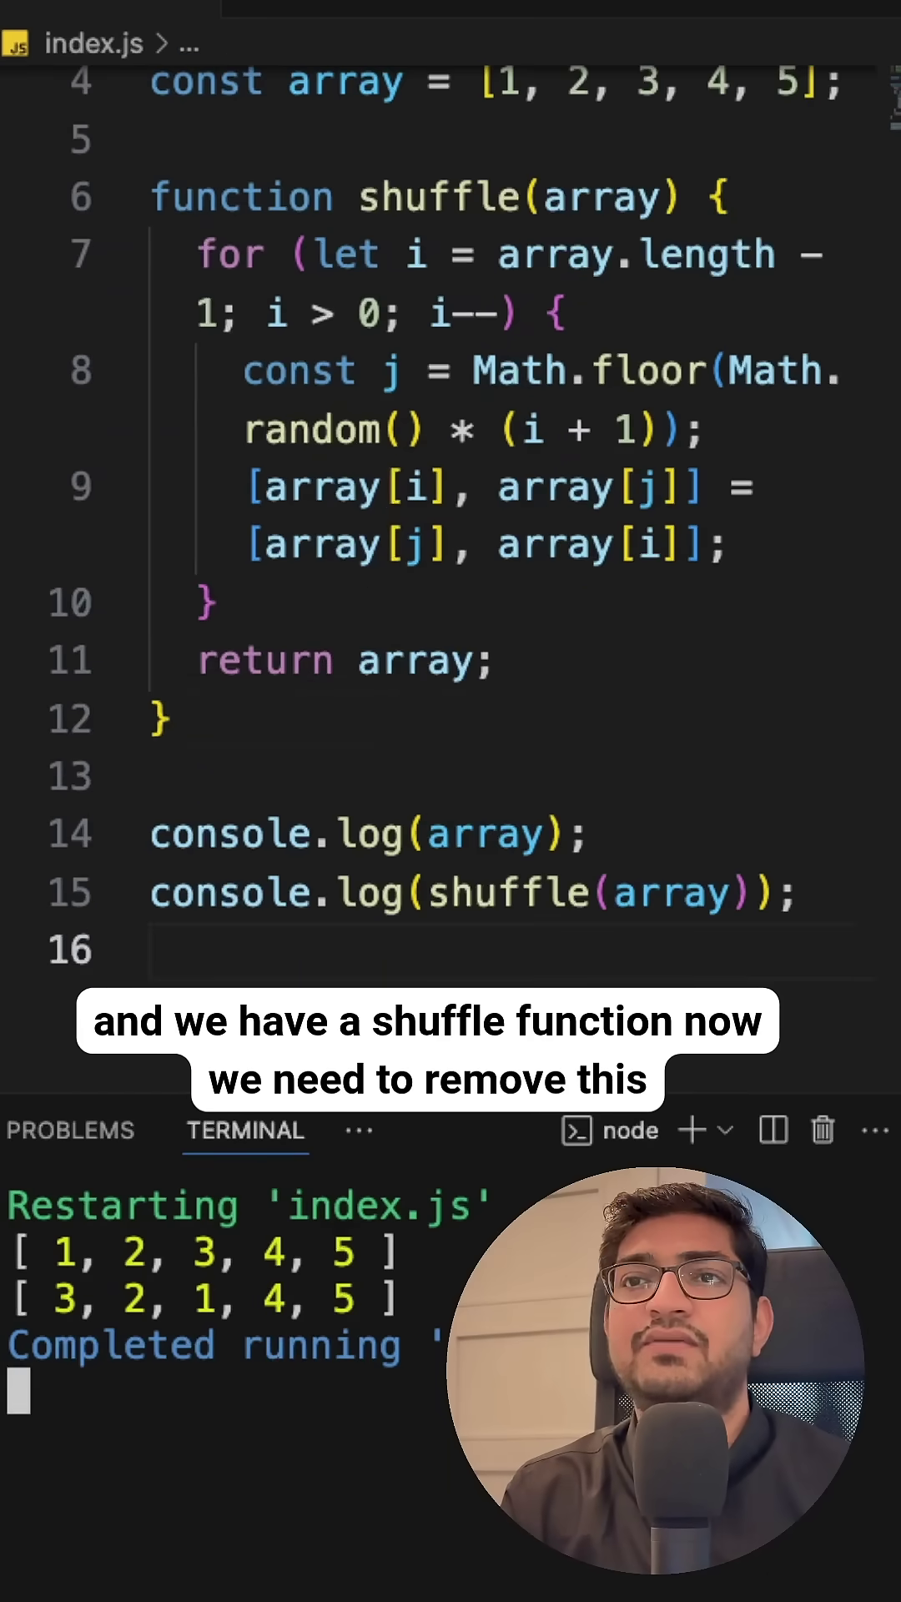
pyautogui.moveTo(170, 717)
pyautogui.mouseDown()
pyautogui.moveTo(195, 313)
pyautogui.moveTo(195, 382)
pyautogui.moveTo(151, 381)
pyautogui.mouseUp()
# Comment out the selected shuffle function and make an empty line above it.
pyautogui.hotkey('ctrl', '/')
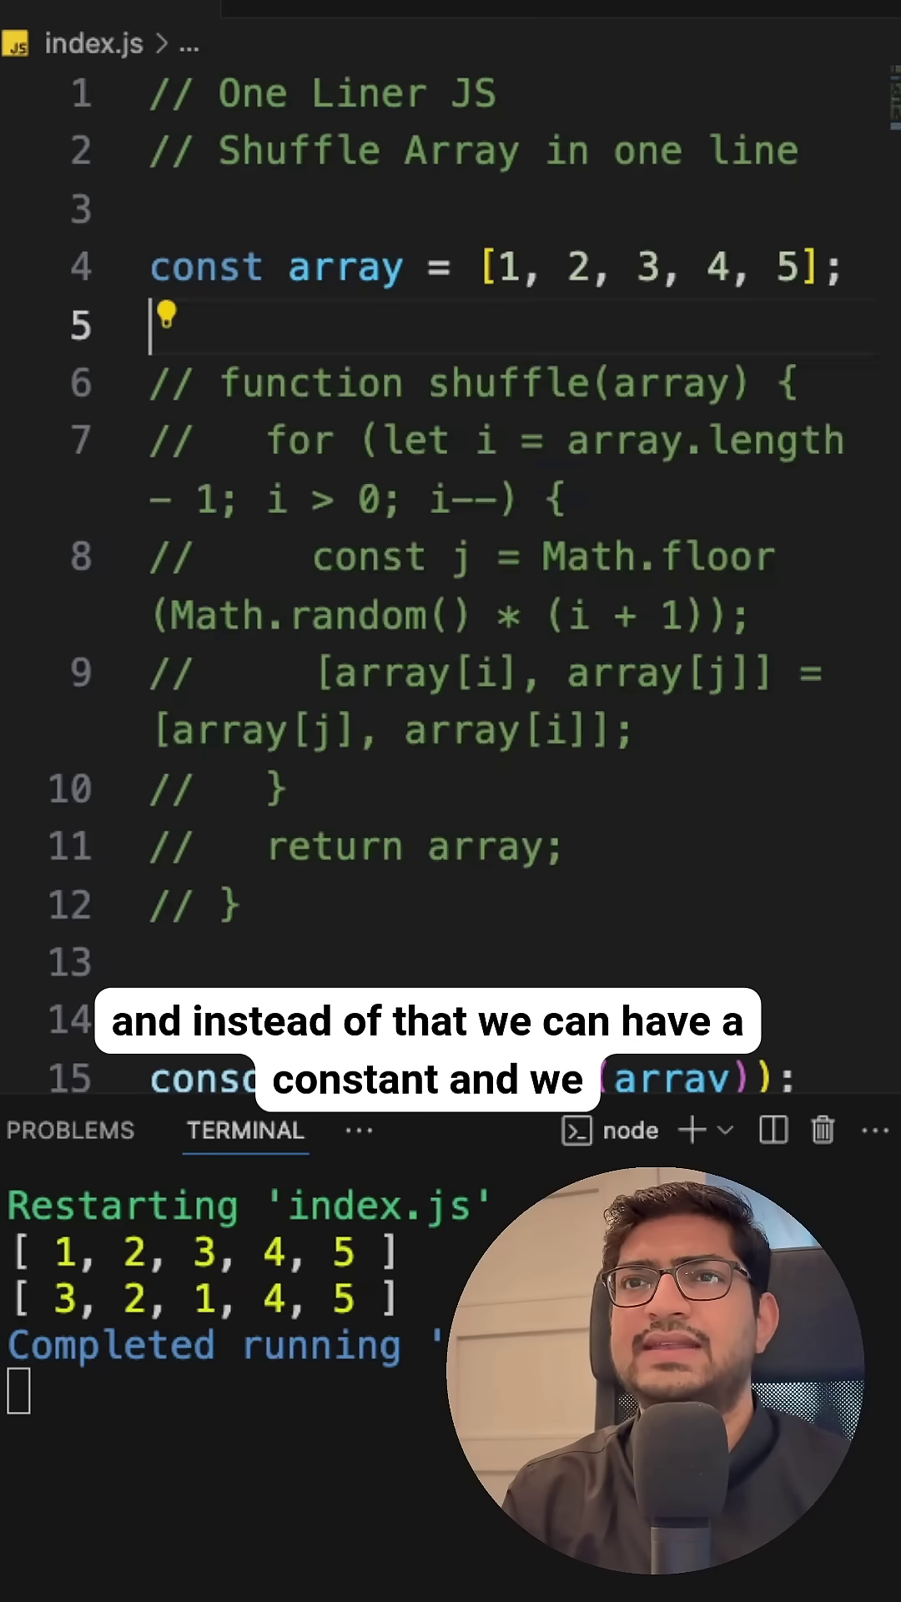
pyautogui.press('Left')
pyautogui.press('Return')
pyautogui.press('Up')
pyautogui.write('cons')
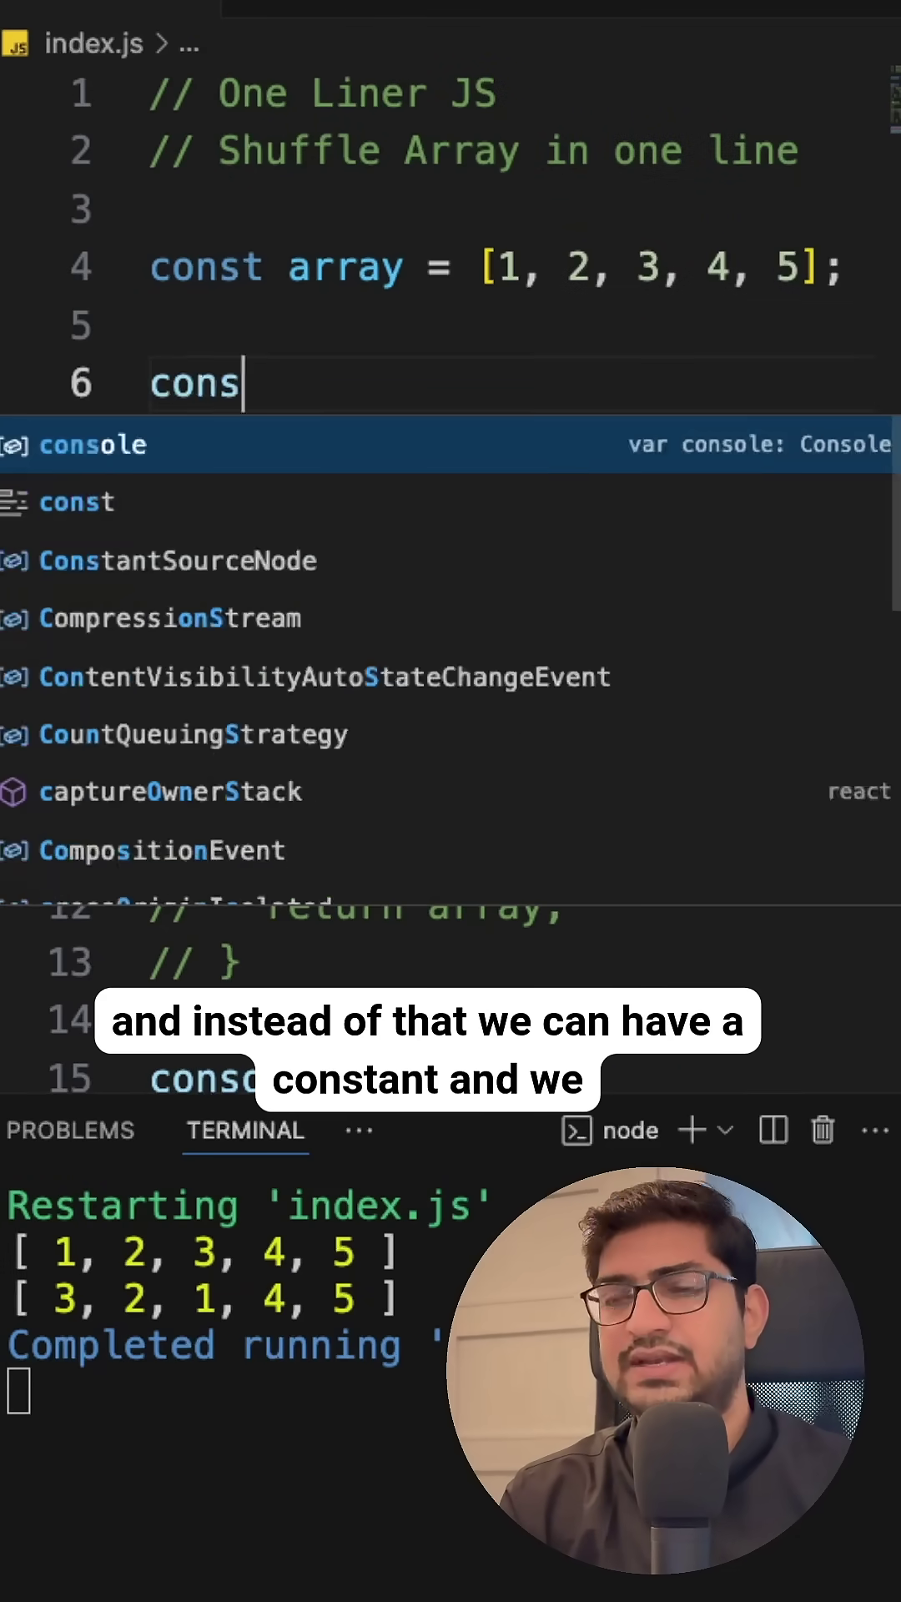
pyautogui.write('t shuffled')
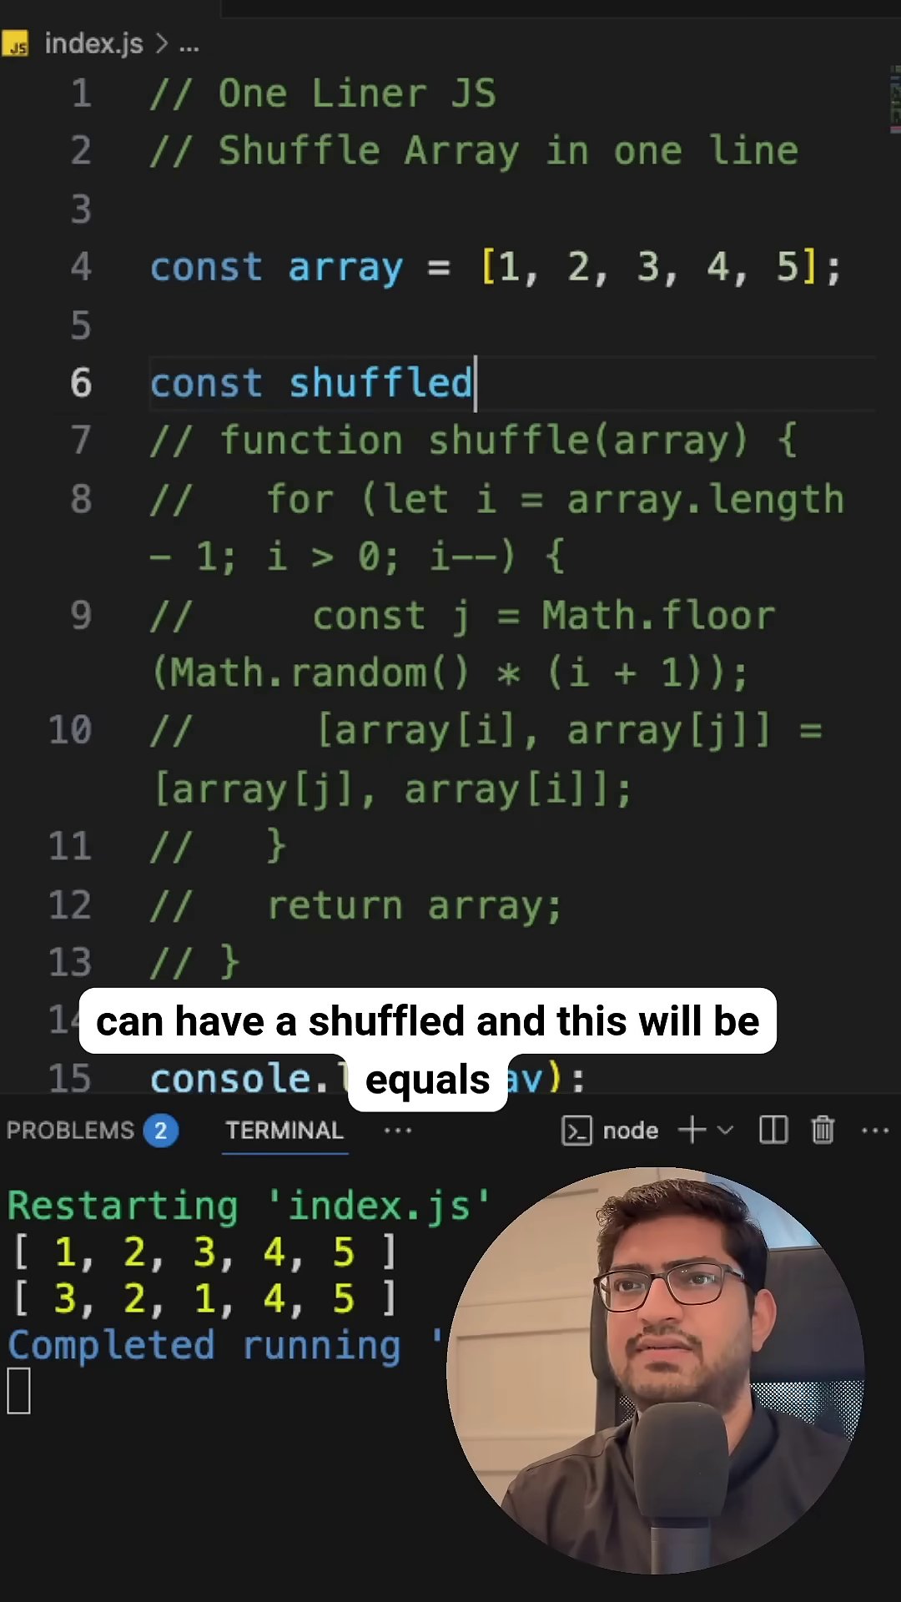
pyautogui.write(' = [')
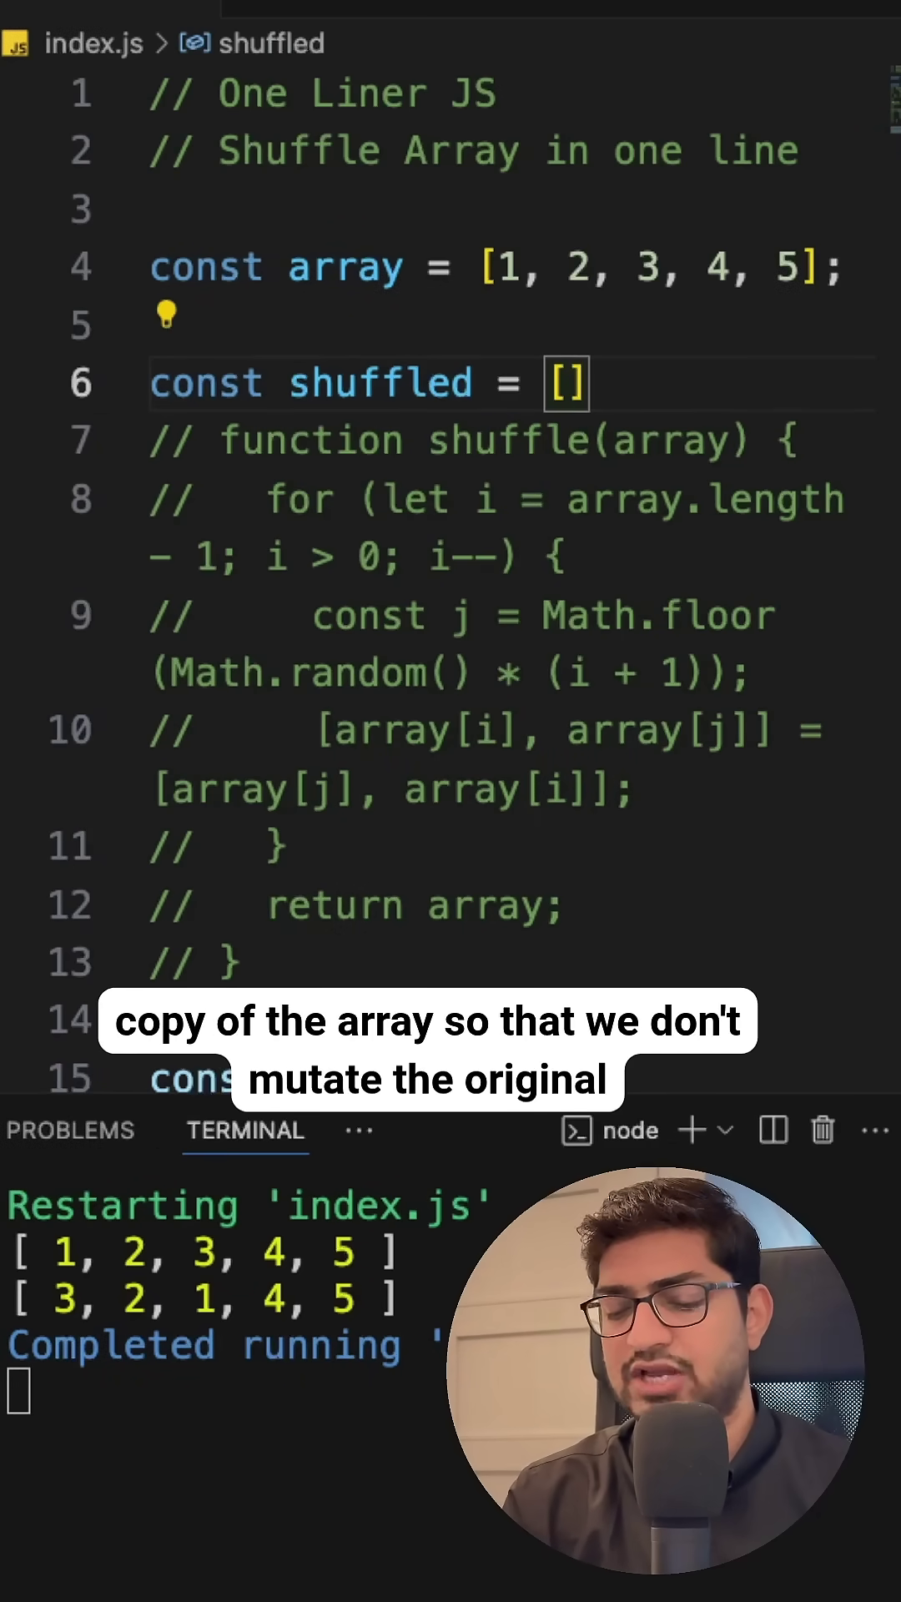
pyautogui.write('...ar')
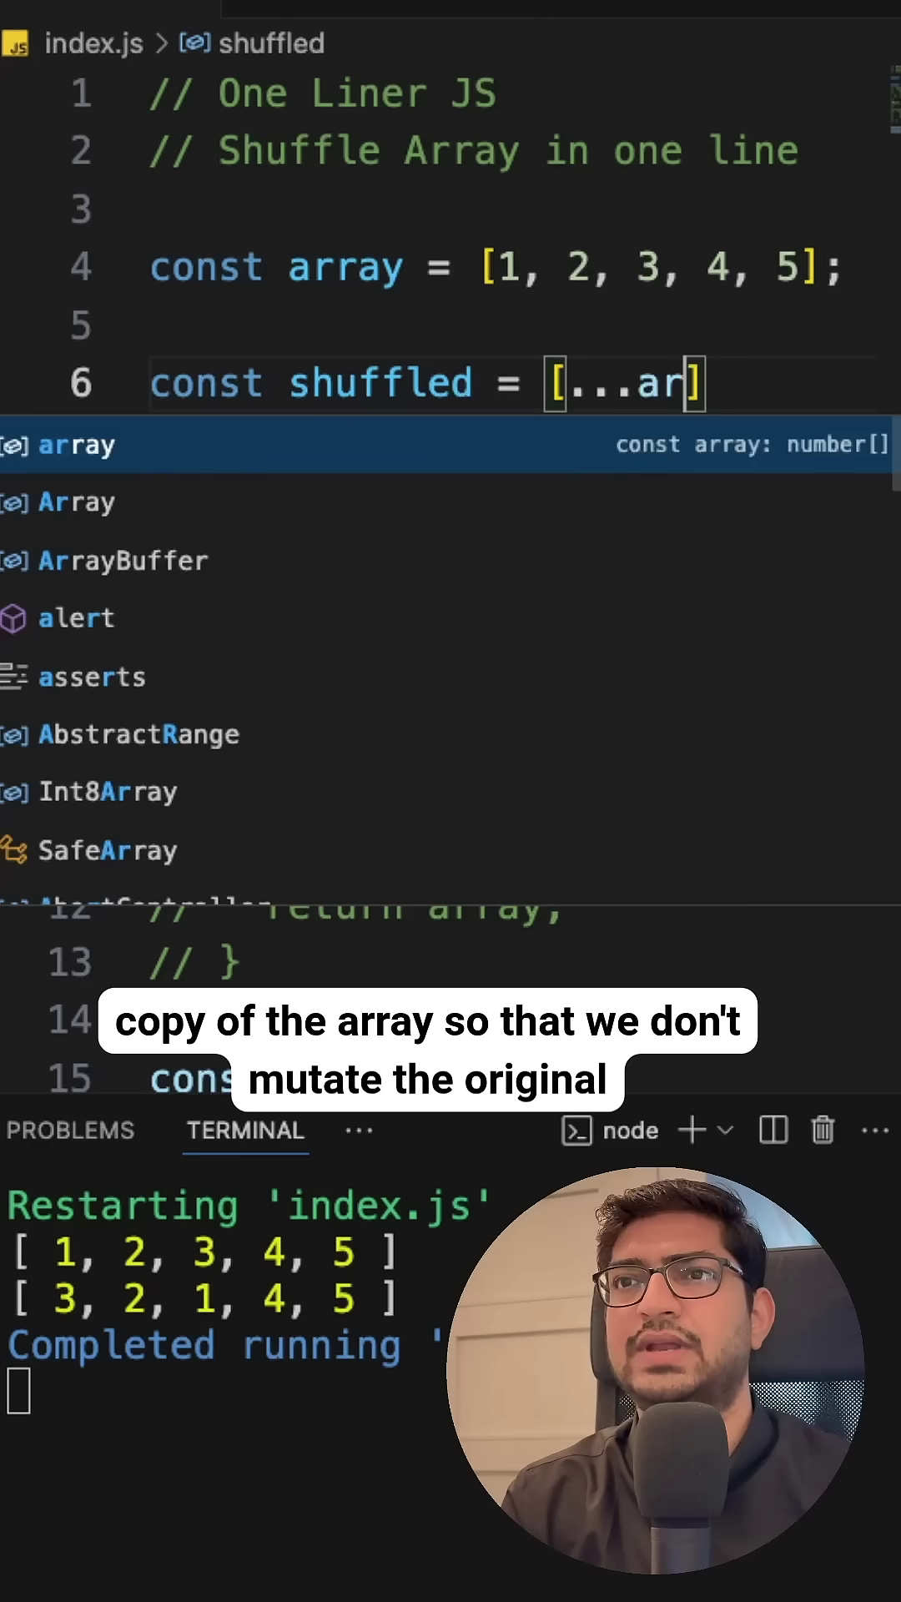
# Write const shuffled = [...array].sort(() => Math.random() - 0.5); accepting the suggestions.
pyautogui.press('Tab')
pyautogui.press('Right')
pyautogui.write('.')
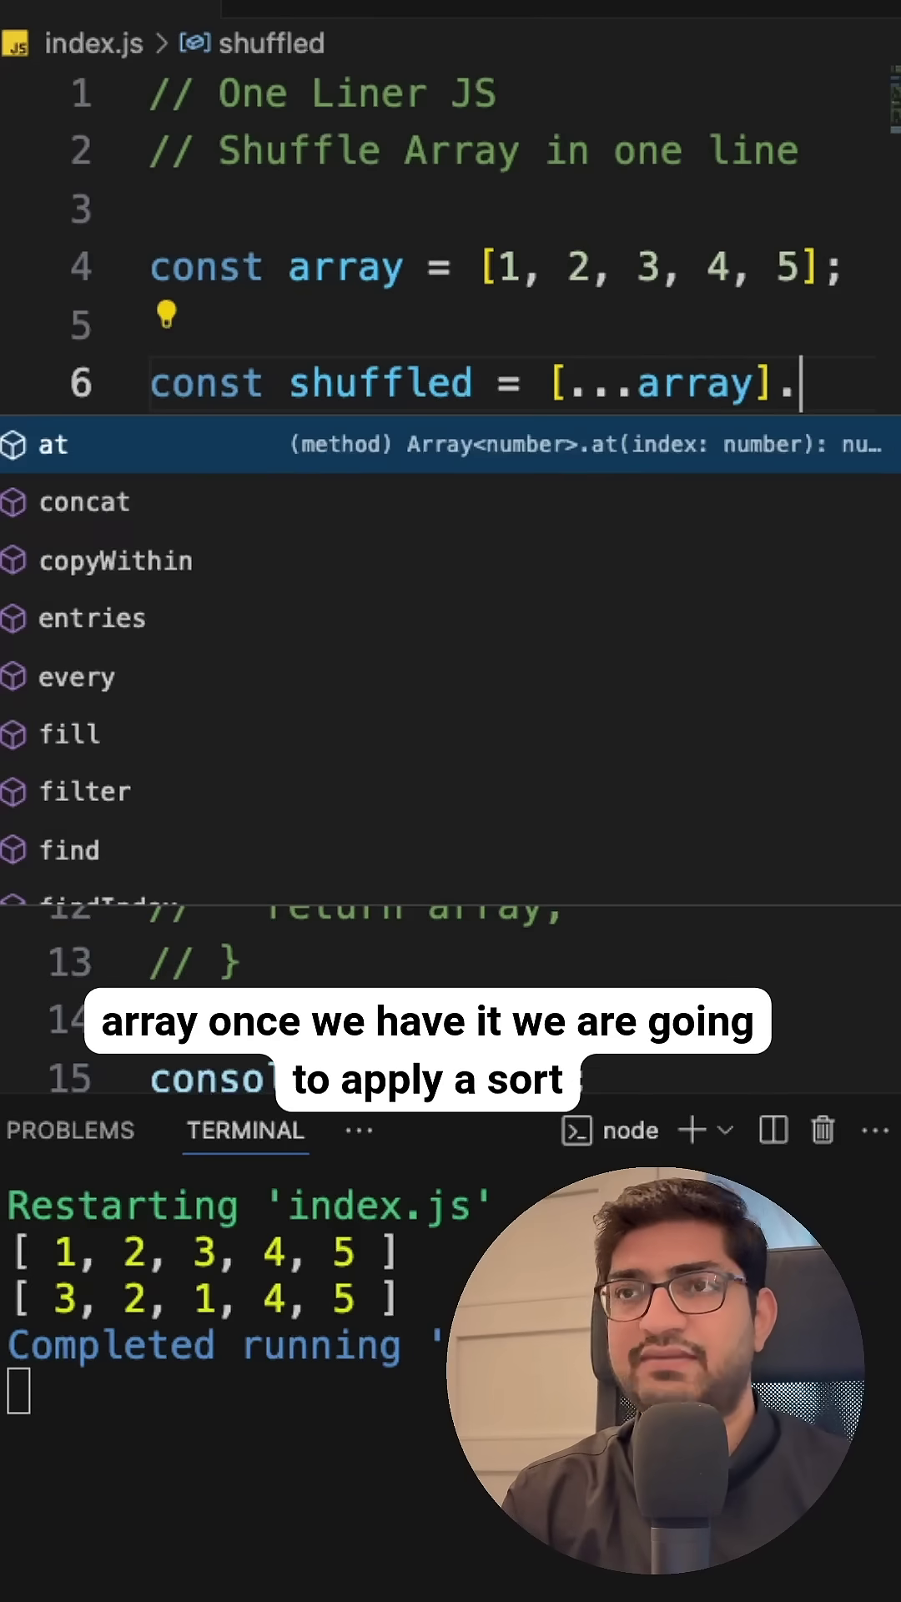
pyautogui.write('sort')
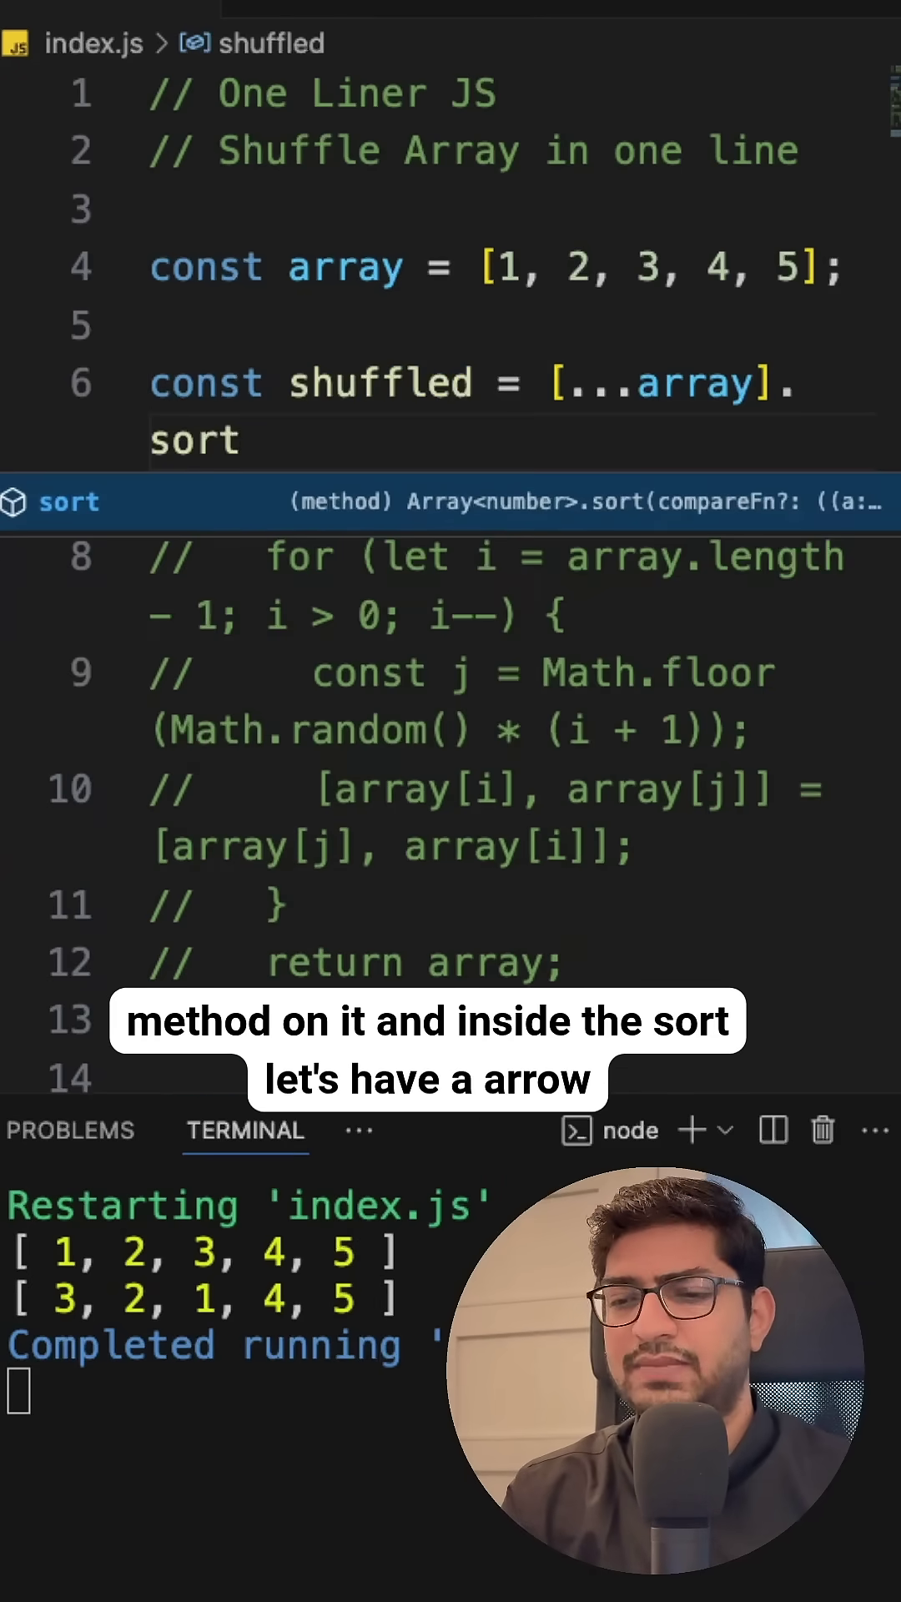
pyautogui.press('Escape')
pyautogui.write('((')
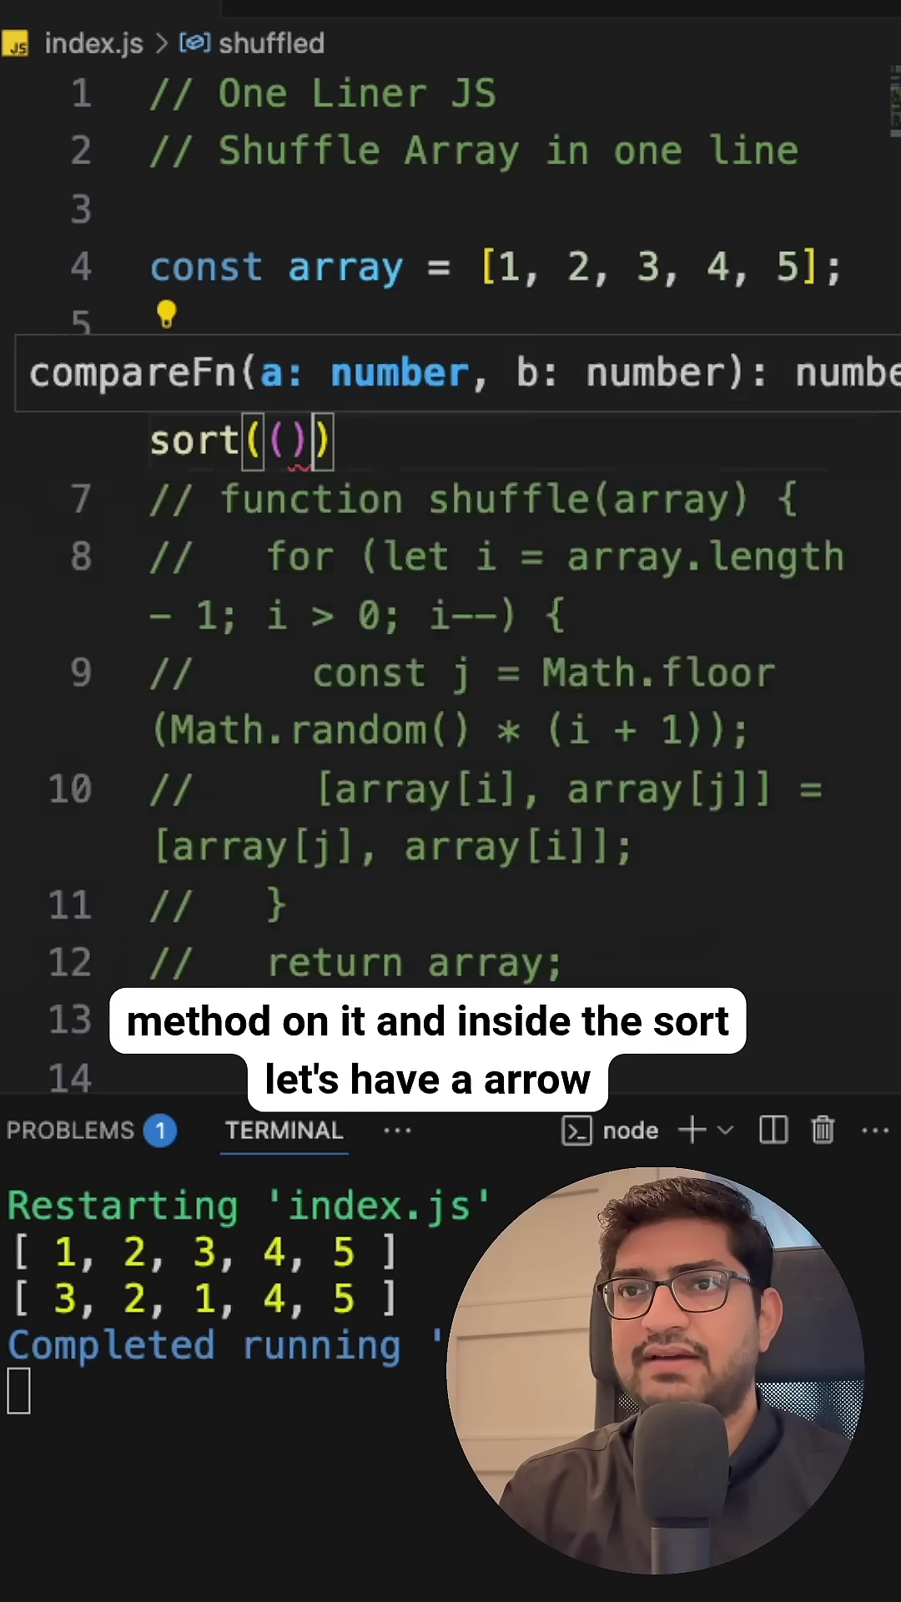
pyautogui.write(') => ')
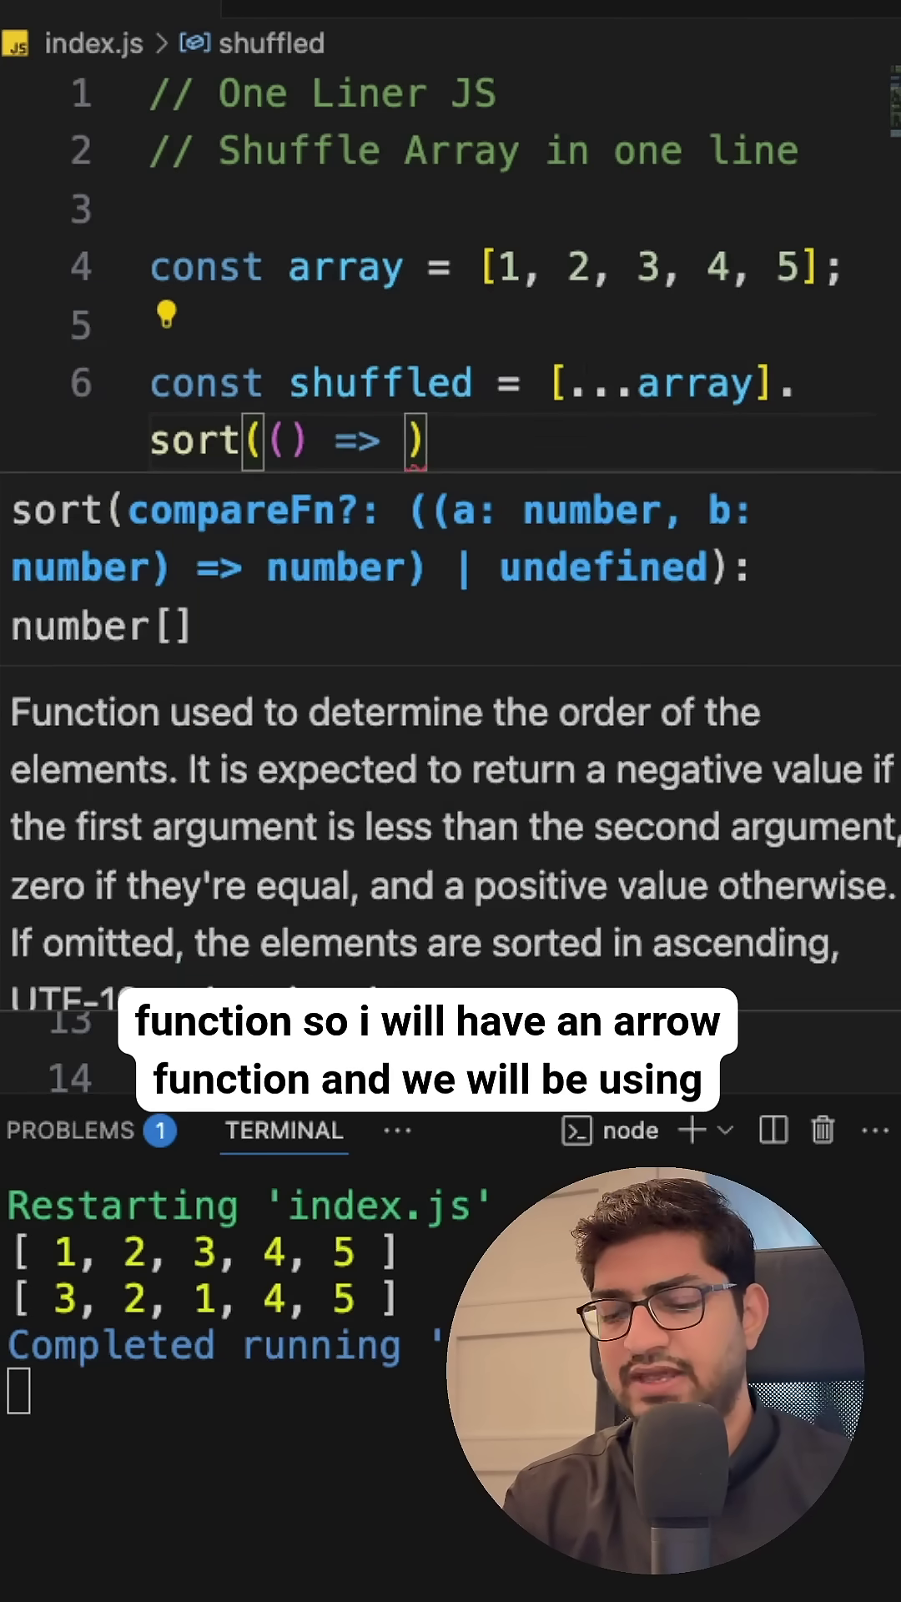
pyautogui.write('Math.')
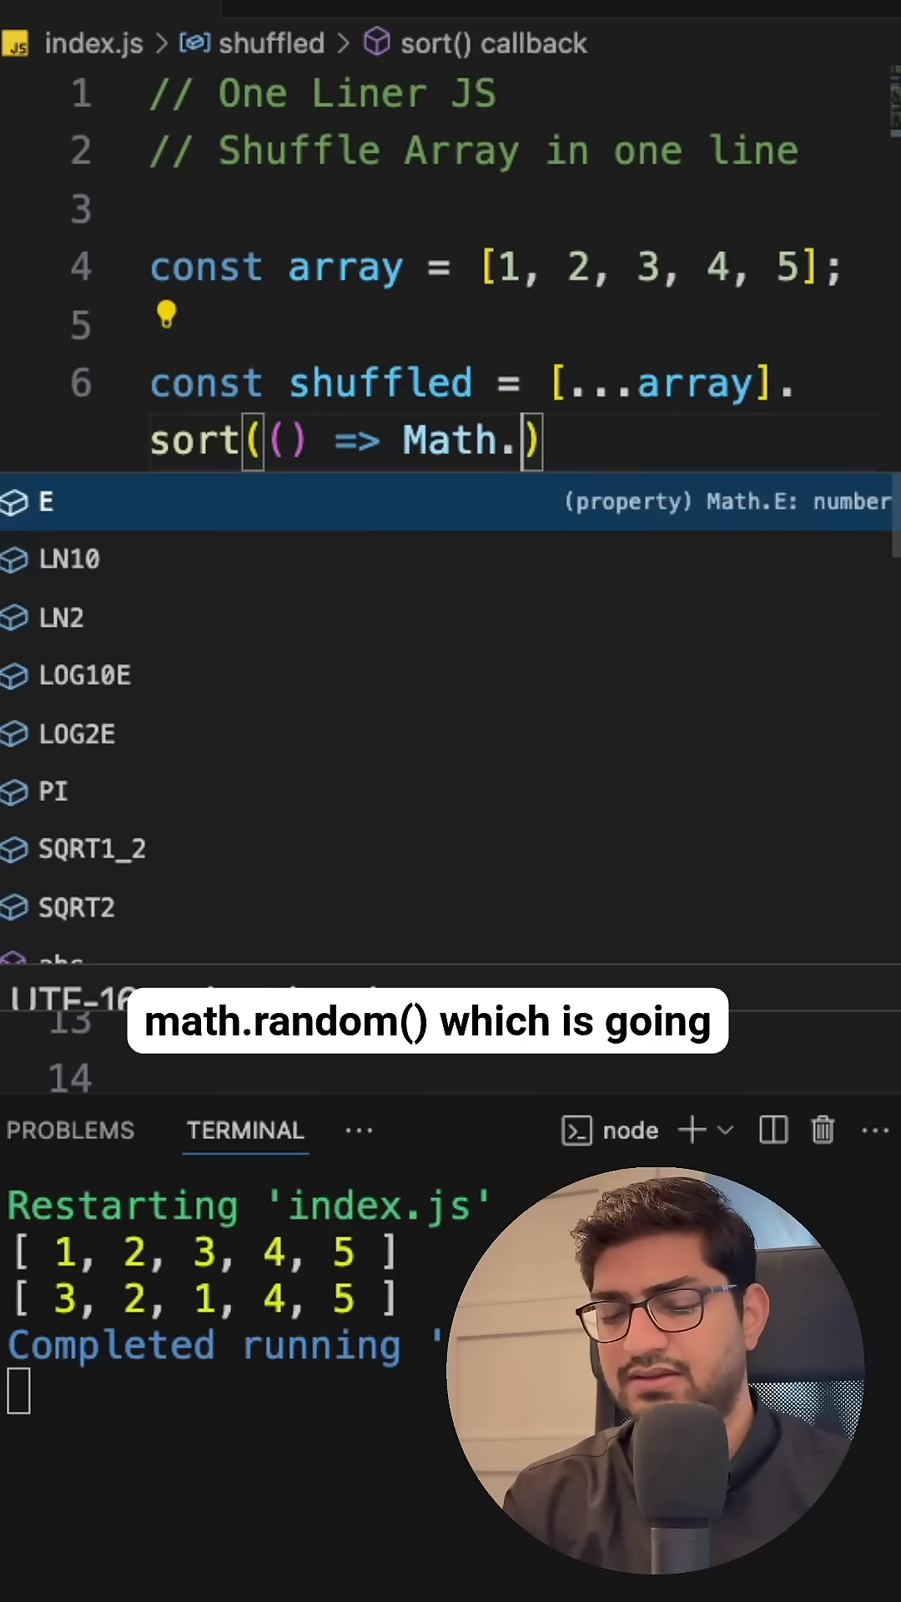
pyautogui.write('ran')
pyautogui.press('Return')
pyautogui.write('(')
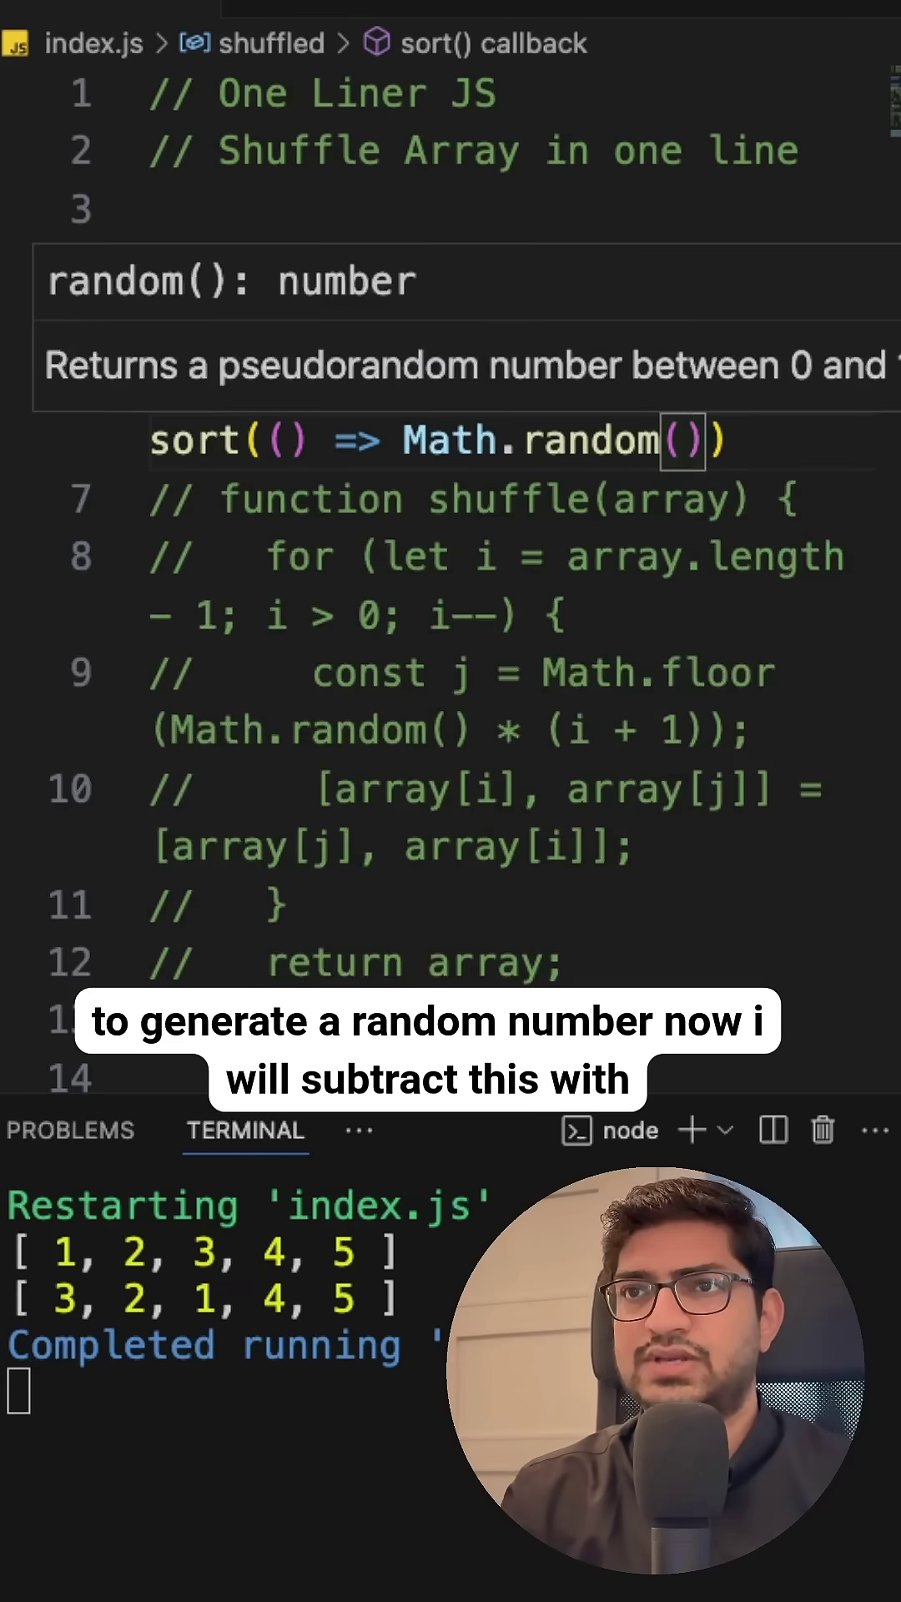
pyautogui.write(') - 0')
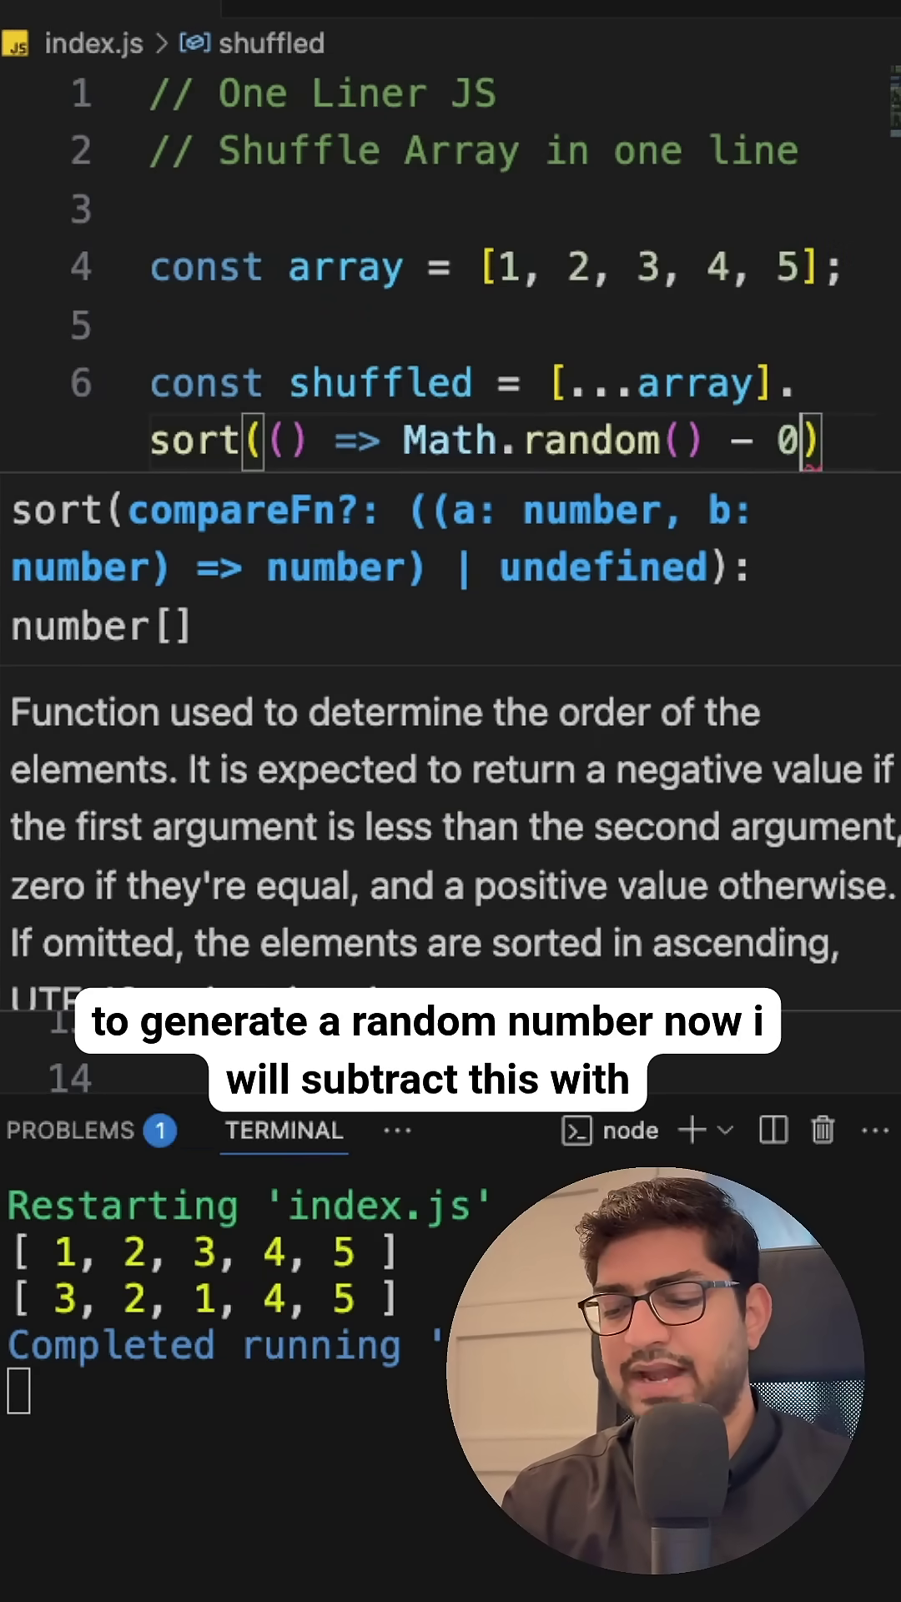
pyautogui.write('.5);')
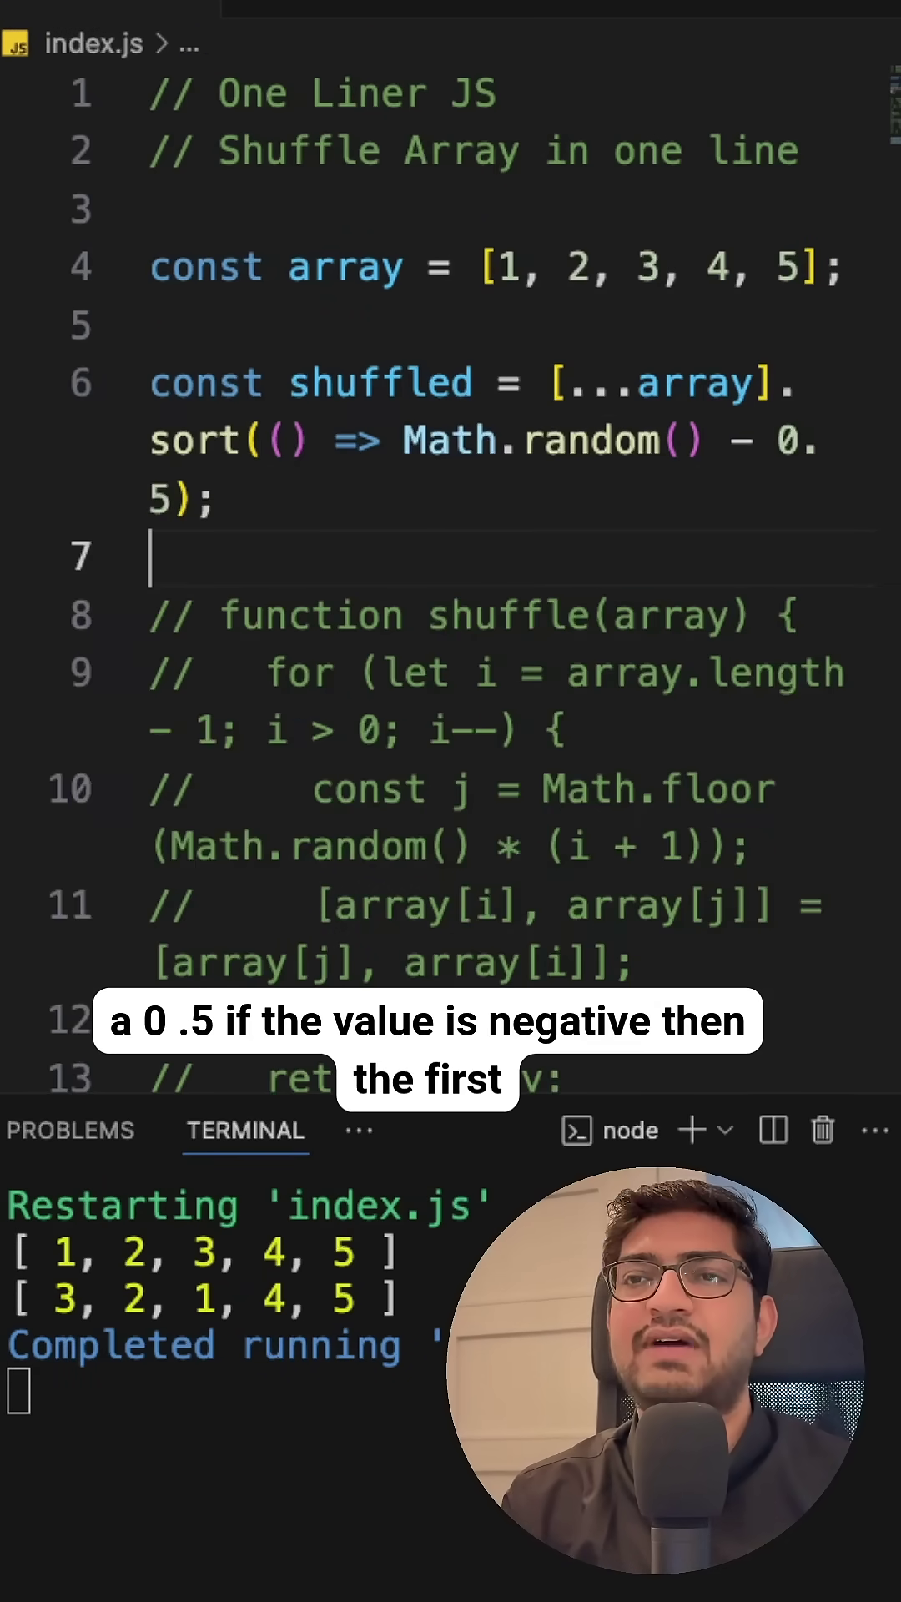
pyautogui.click(501, 267)
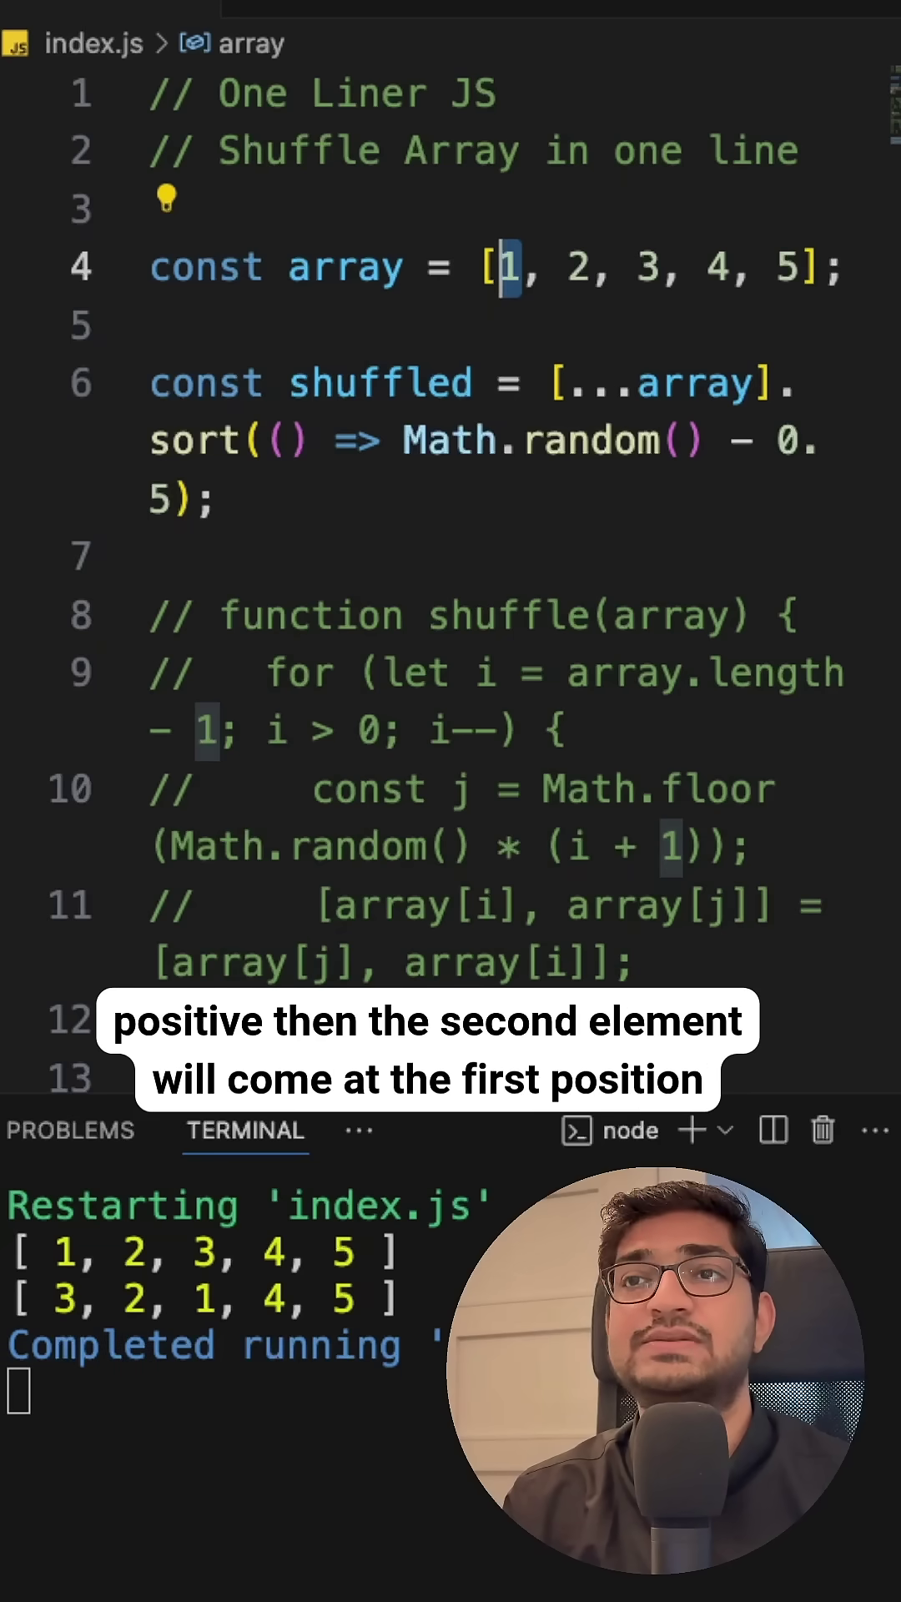
pyautogui.press('Right')
pyautogui.press('Right')
pyautogui.press('Right')
pyautogui.press('Right')
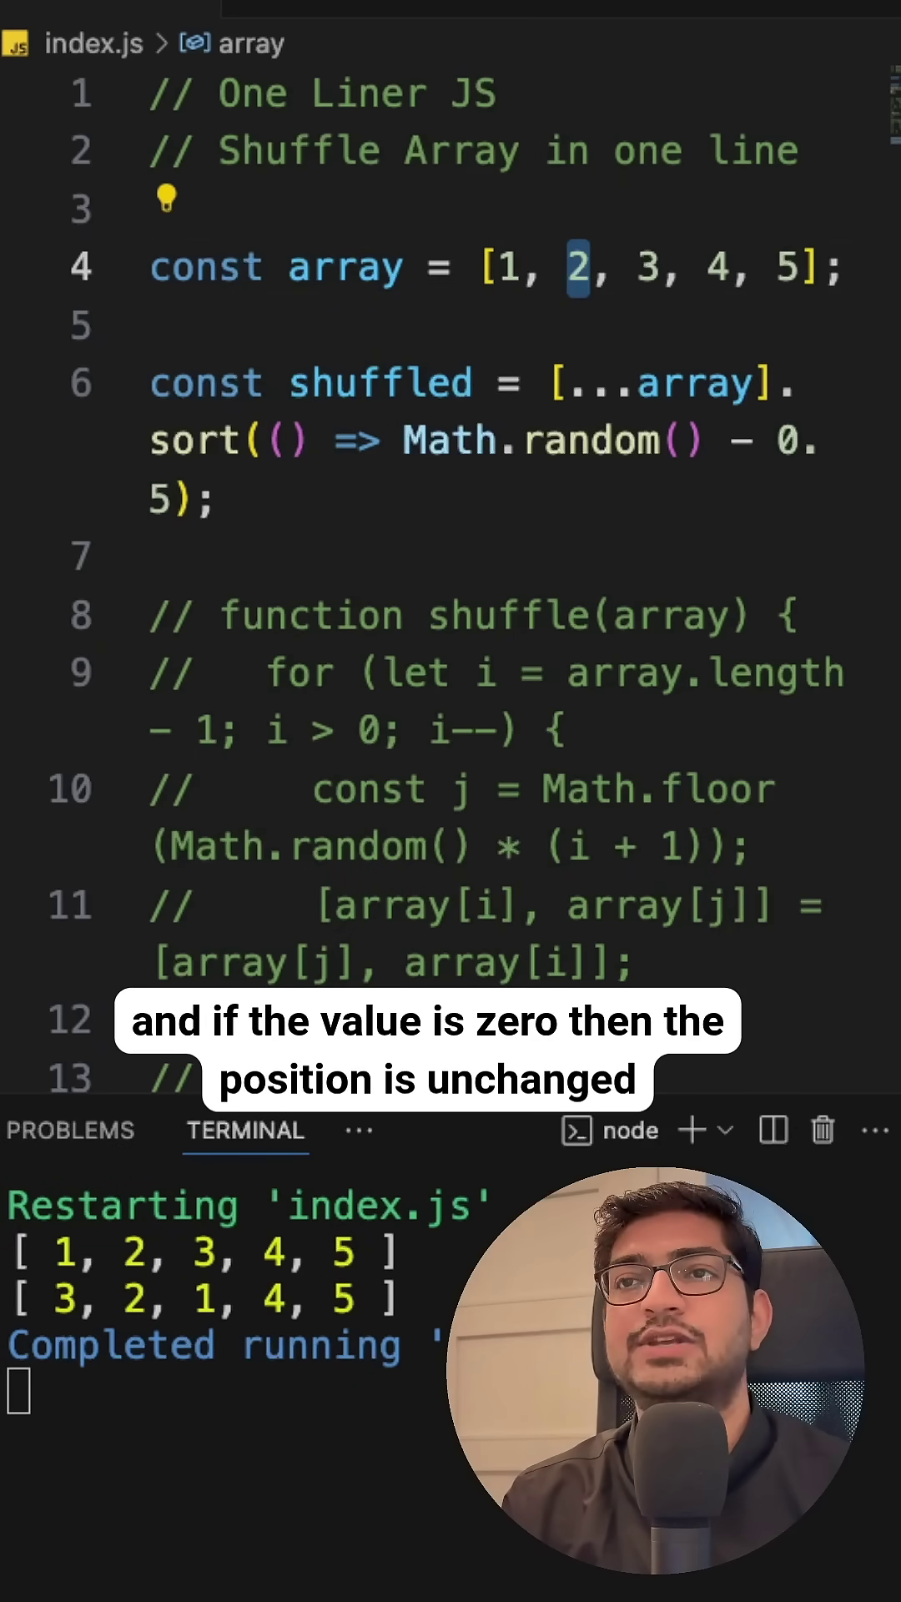
pyautogui.press('Left')
pyautogui.press('Left')
# Replace shuffle(array) in the last console.log with the copied name shuffled.
pyautogui.doubleClick(382, 384)
pyautogui.hotkey('ctrl', 'c')
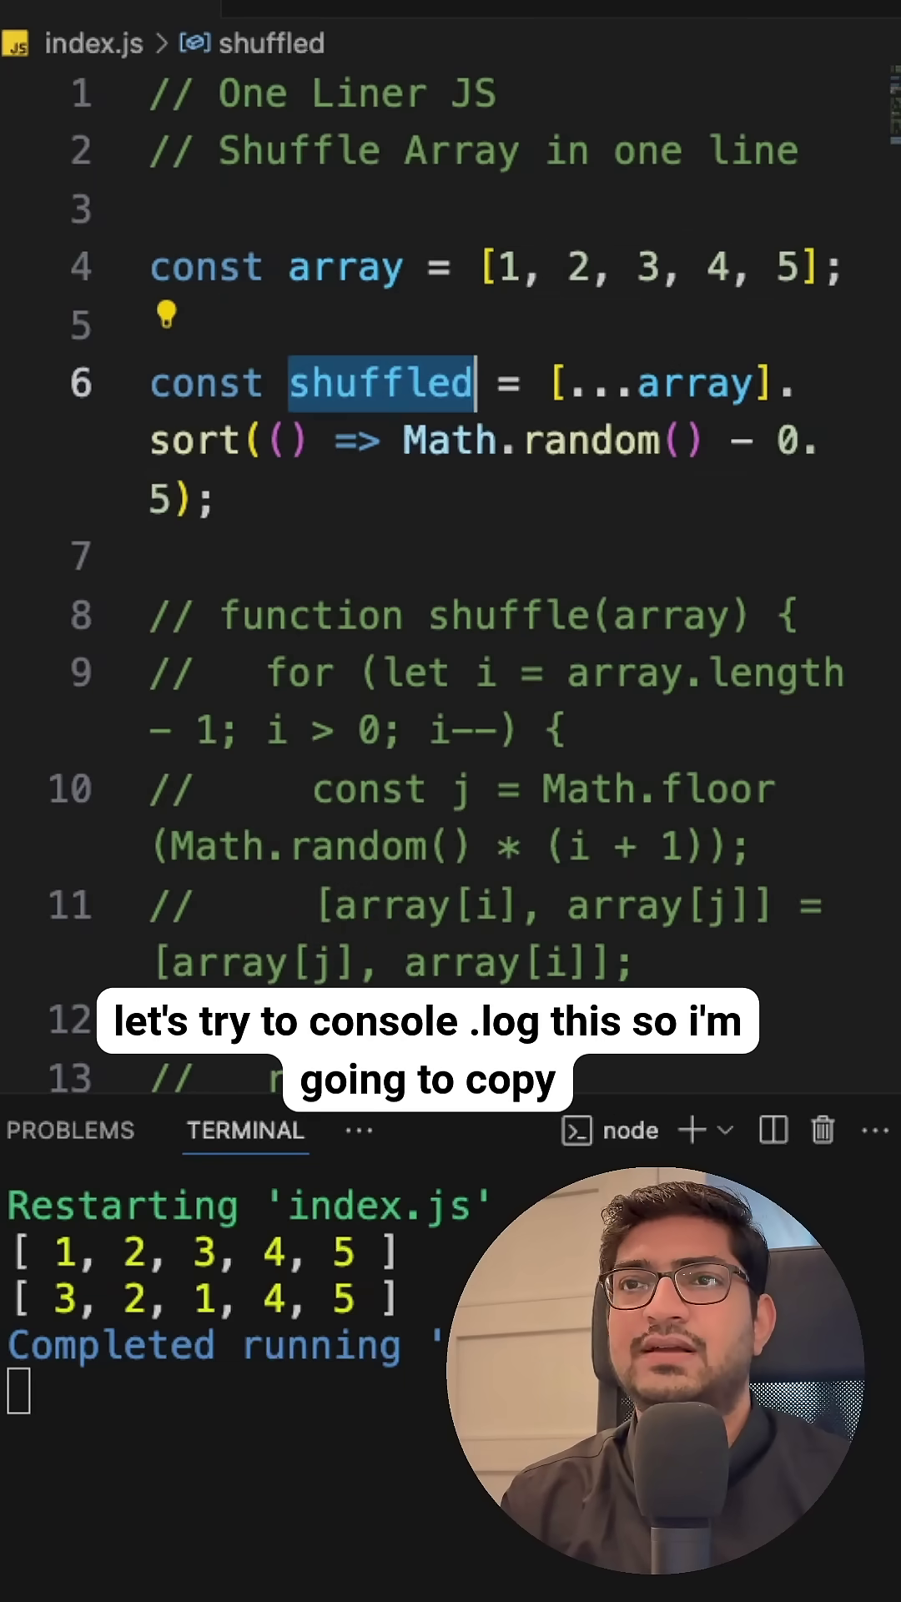
pyautogui.doubleClick(381, 383)
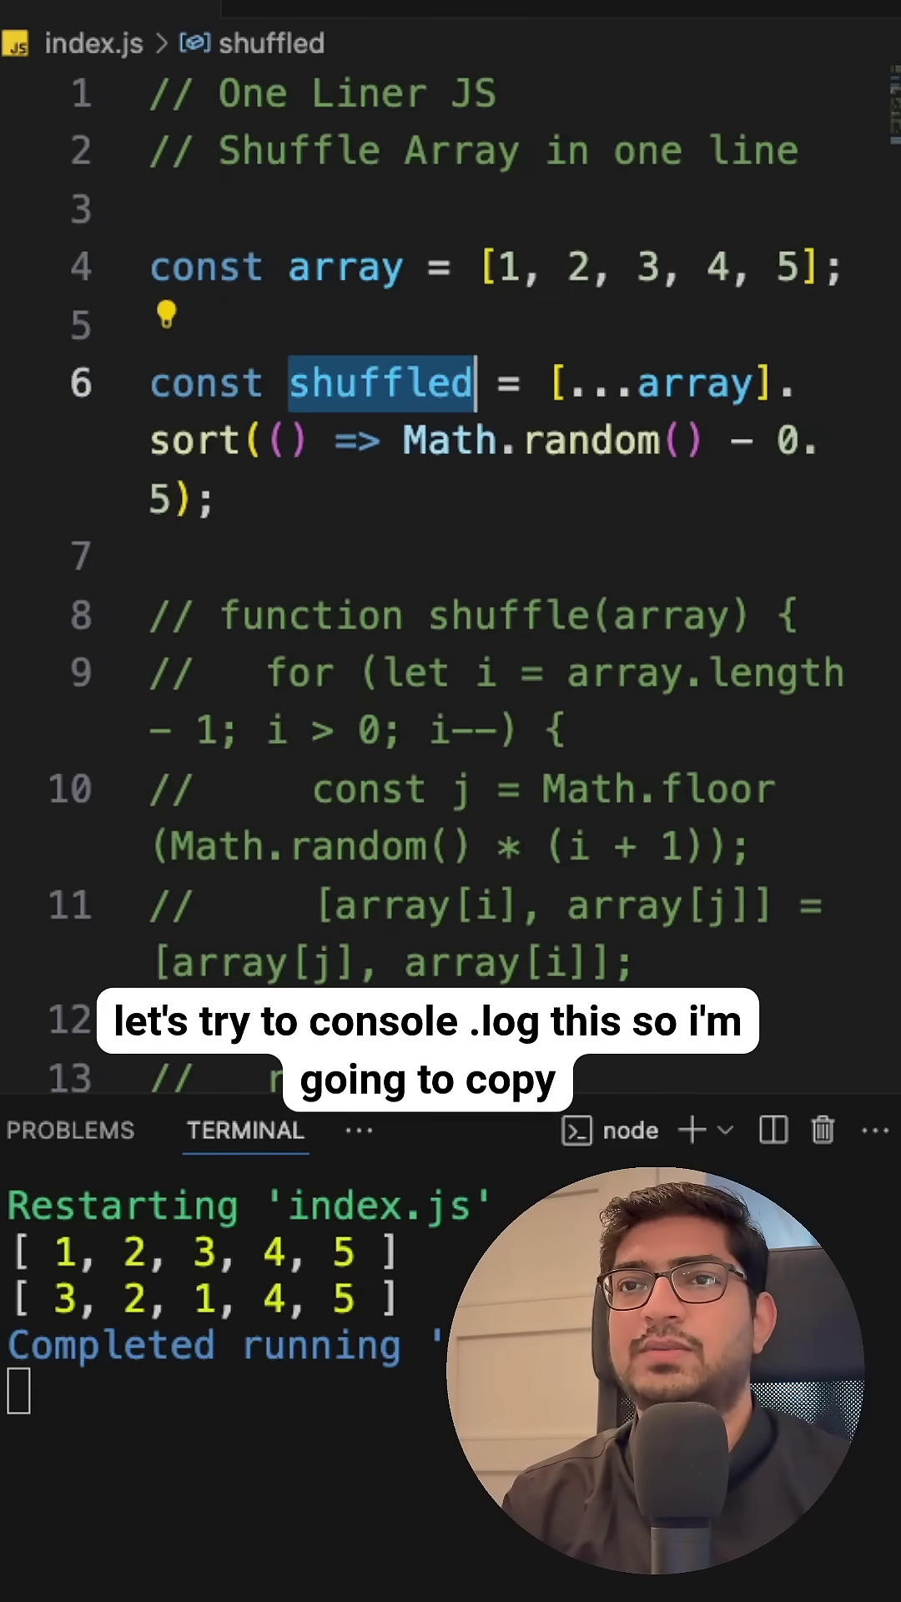
pyautogui.scroll(-3, 450, 564)
pyautogui.scroll(-2, 486, 501)
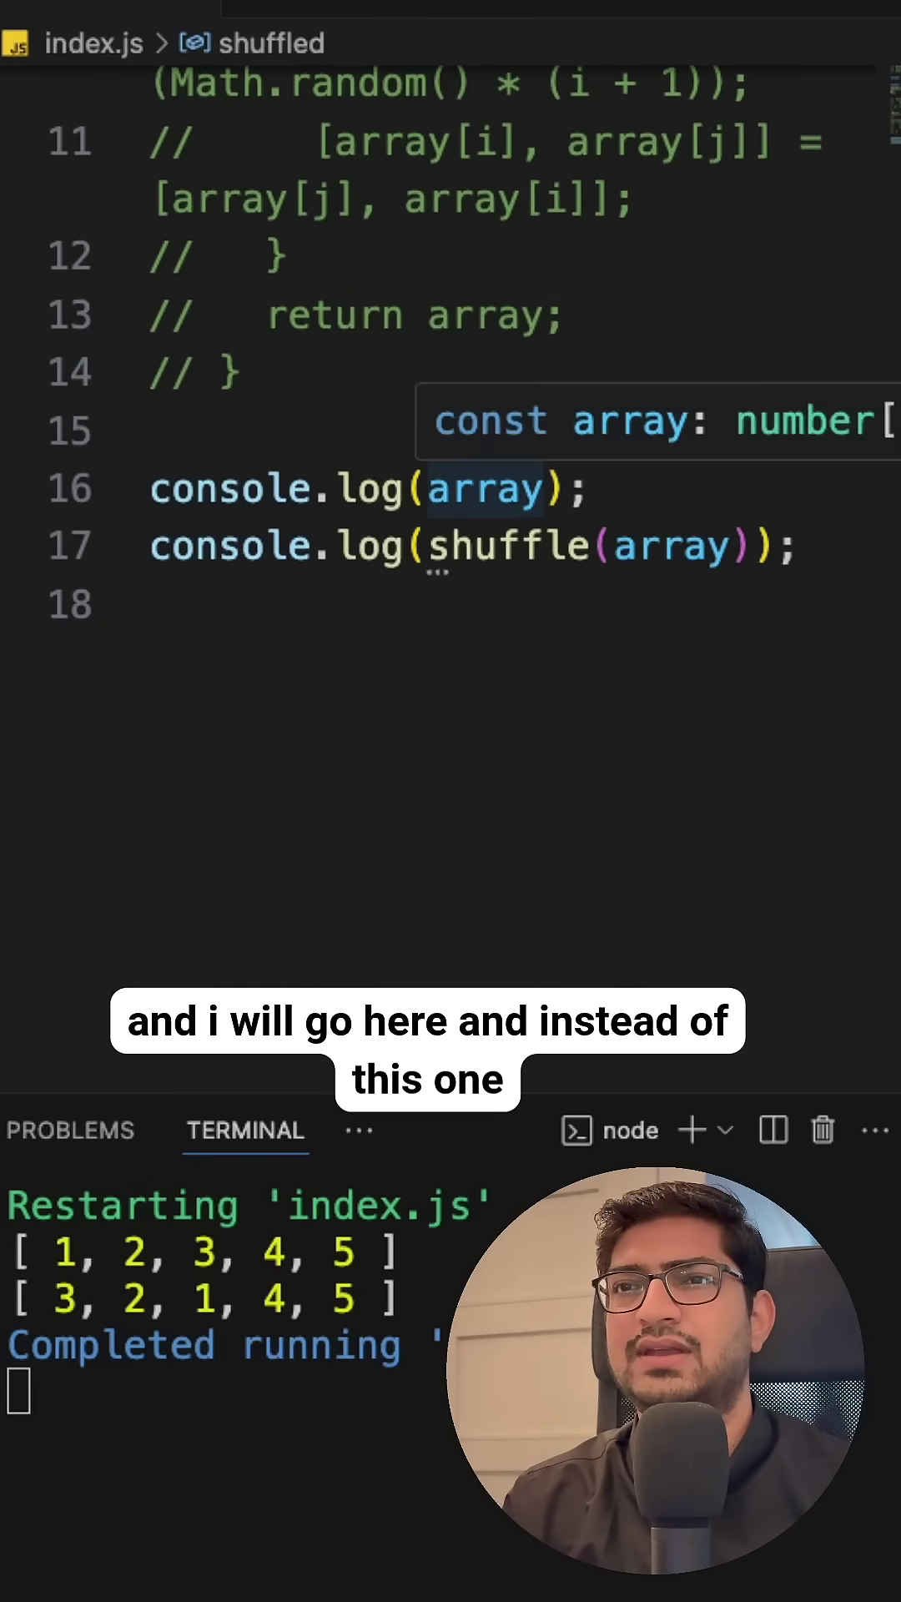
pyautogui.moveTo(429, 547); pyautogui.dragTo(739, 546)
pyautogui.hotkey('ctrl', 'v')
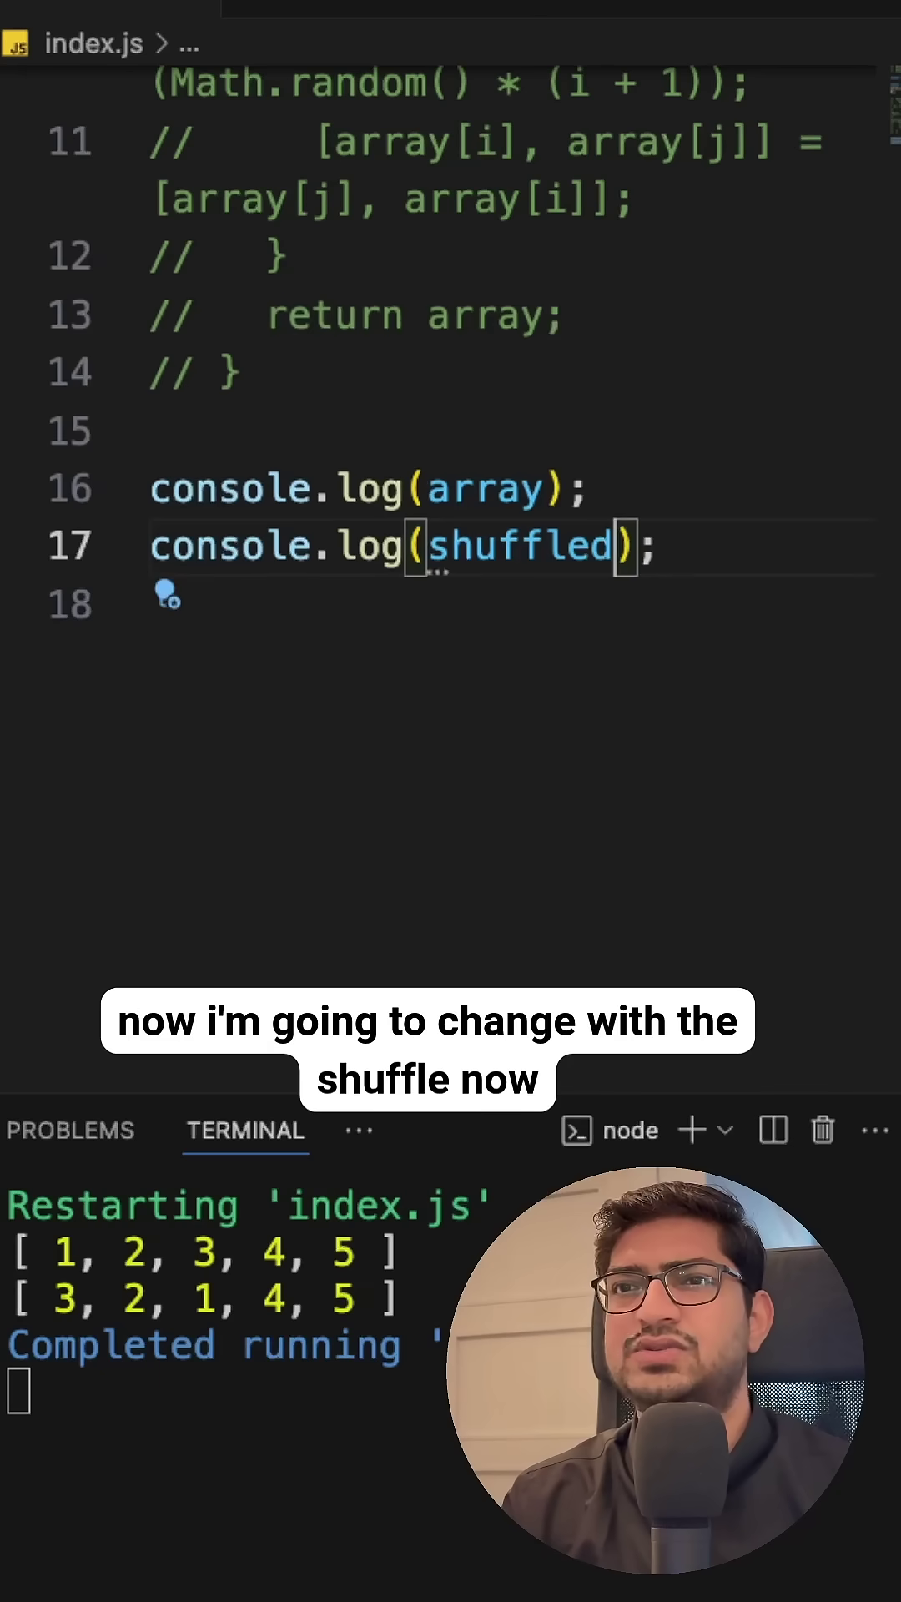
# Save twice so the terminal prints two freshly shuffled arrays.
pyautogui.hotkey('ctrl', 's')
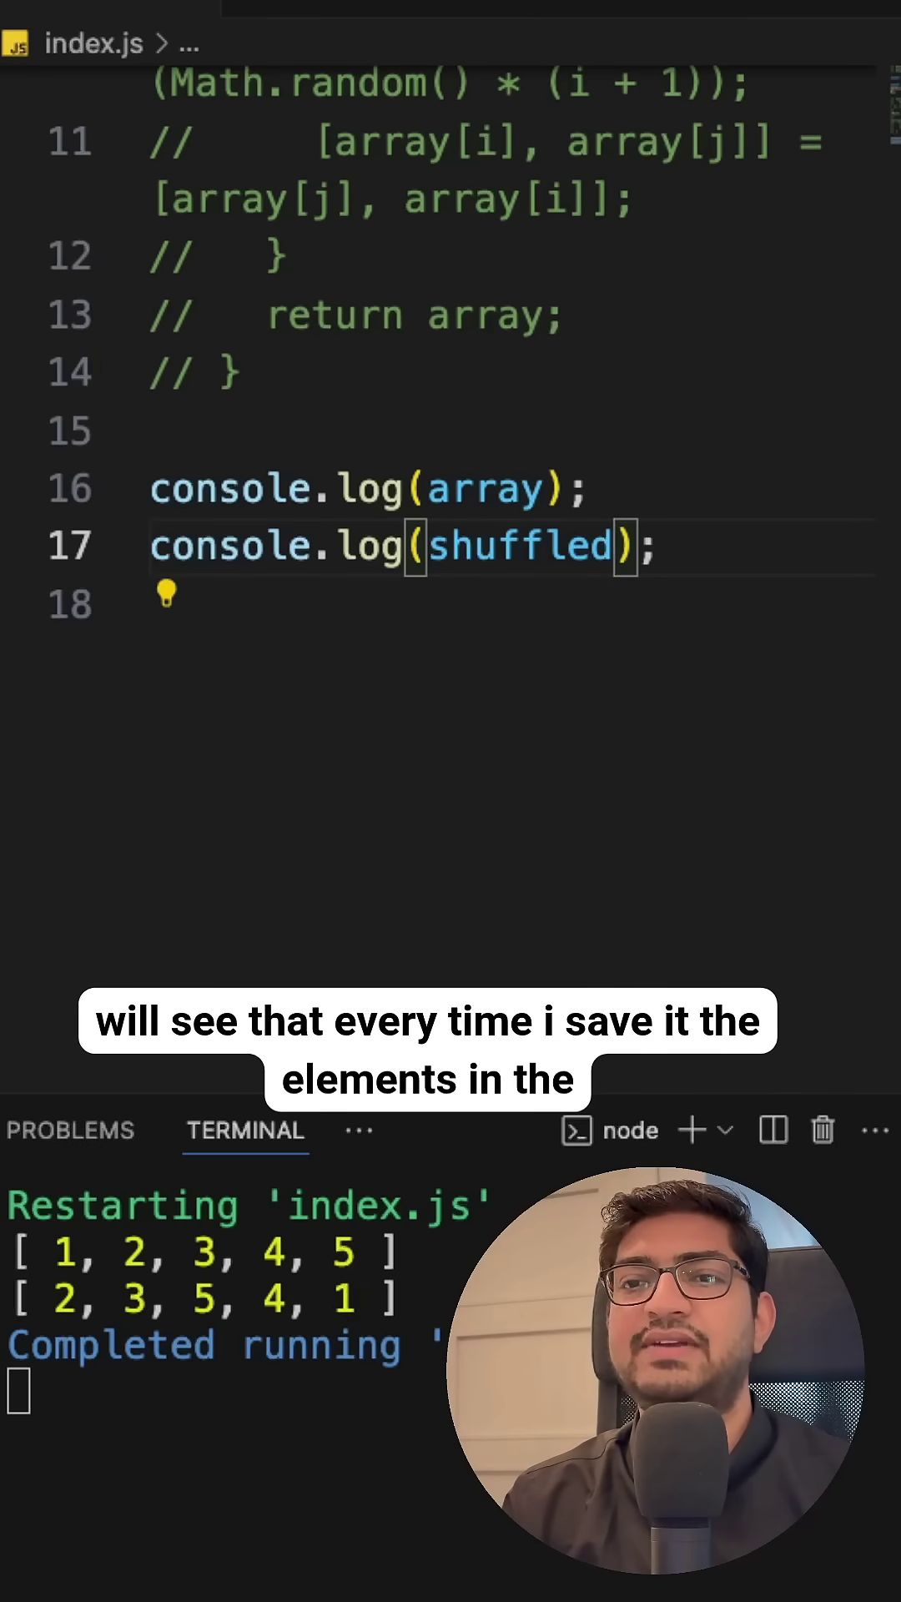
pyautogui.hotkey('ctrl', 's')
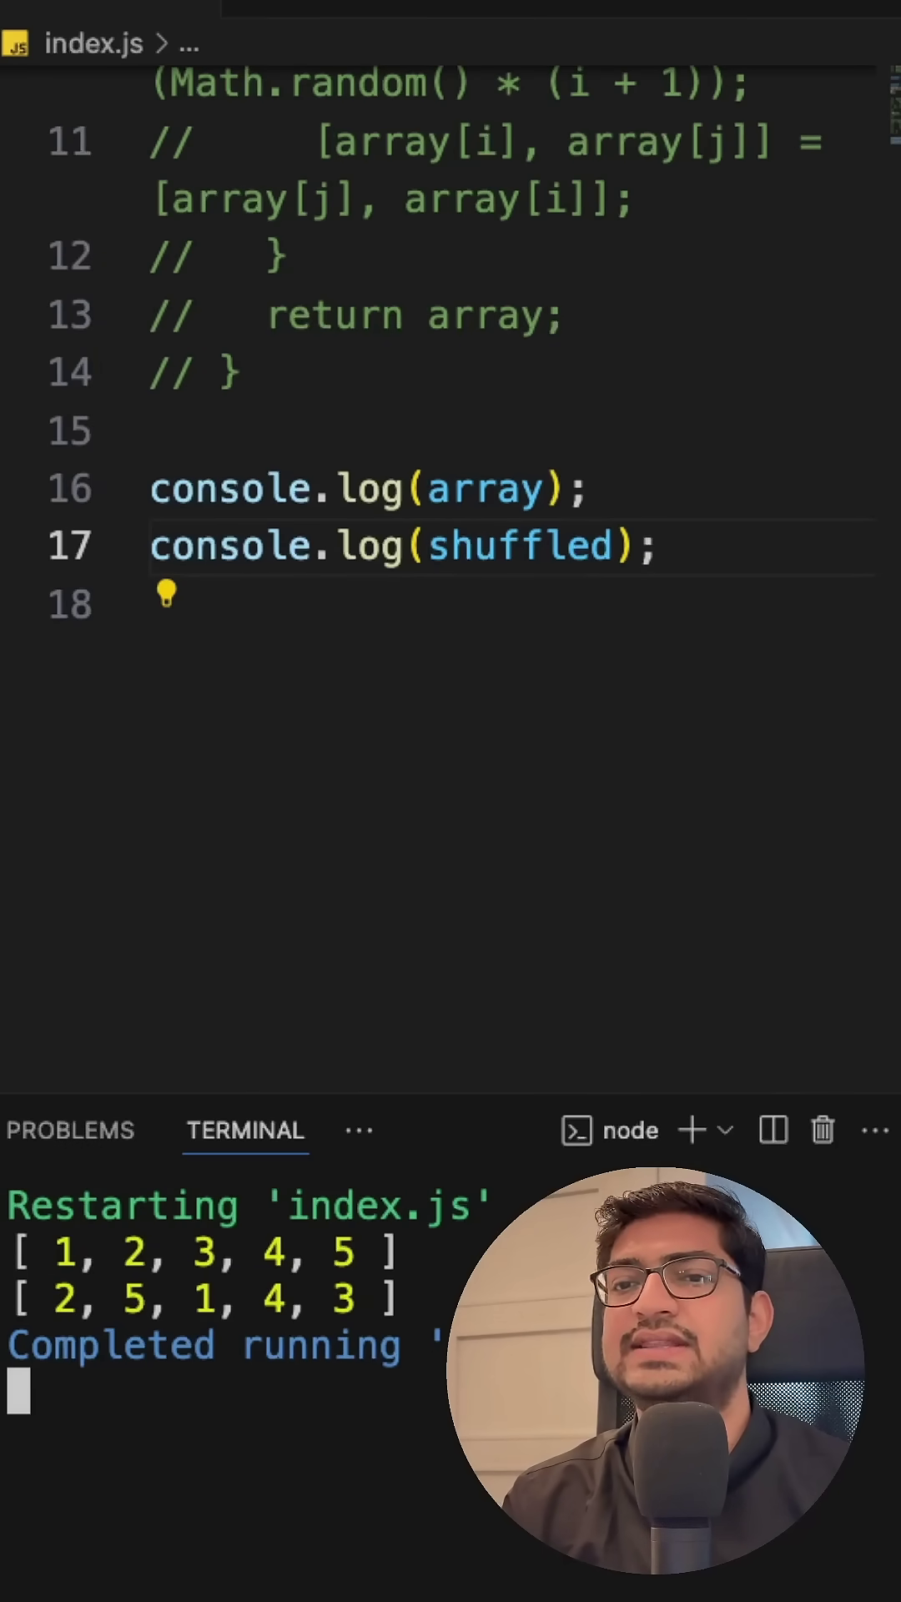